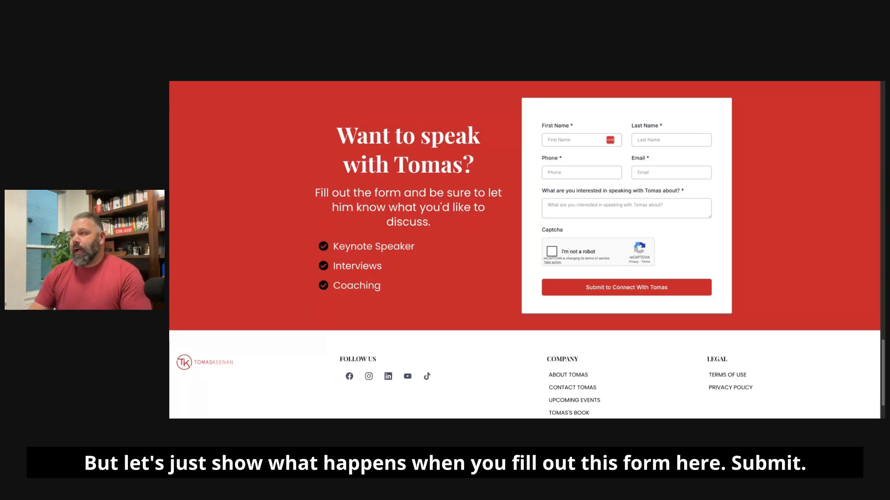
Step: Fill out and submit the contact form on the speaker's website
scroll(579, 168, up, 1)
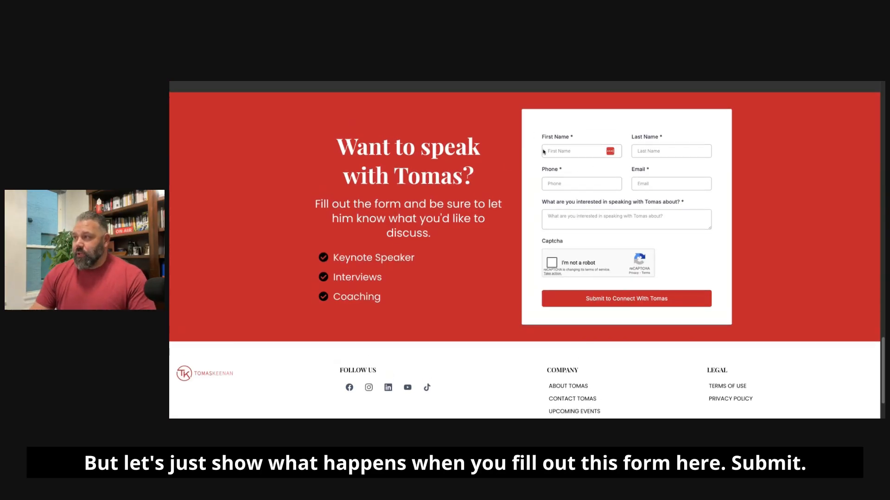
click(558, 151)
click(595, 301)
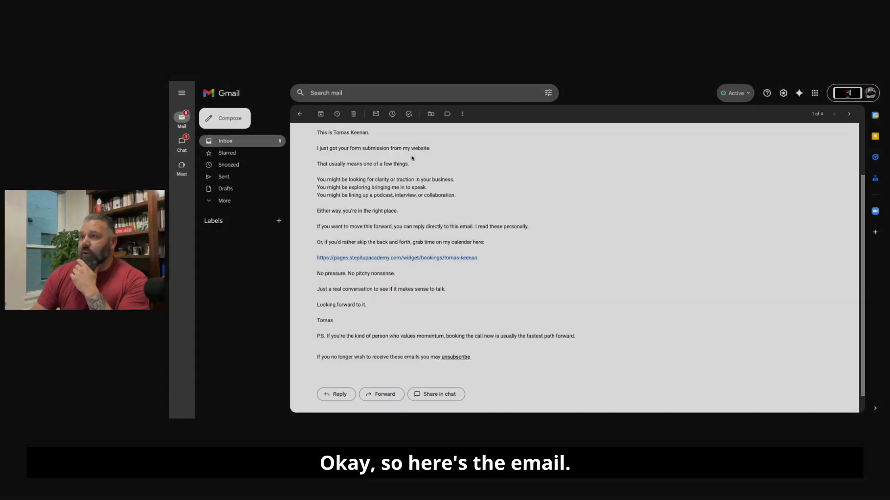
Step: Review the automatic reply email "Got it. You're on my radar." in Gmail, from its opening lines to the unsubscribe link
scroll(417, 170, up, 3)
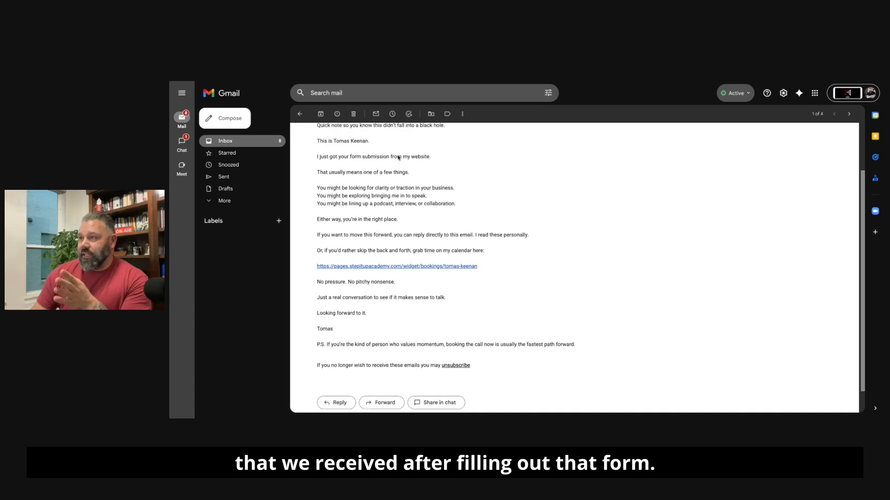
drag(317, 185, 433, 190)
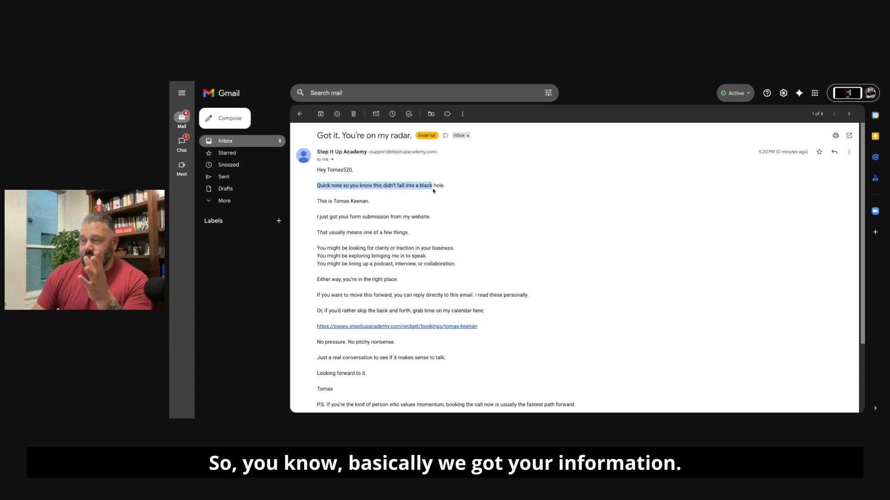
scroll(408, 224, down, 3)
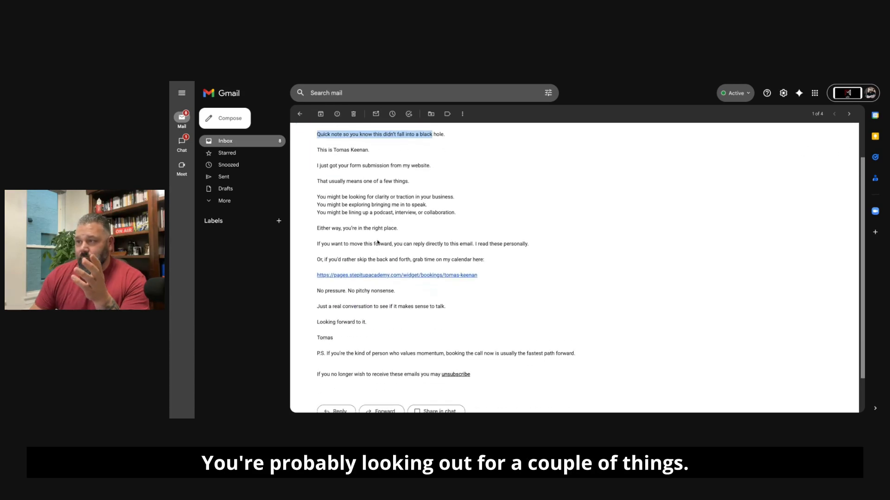
drag(332, 213, 388, 216)
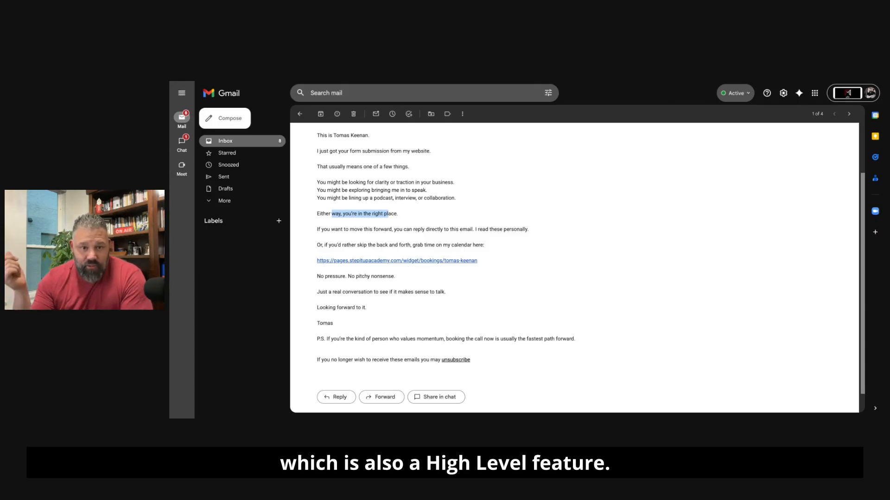
scroll(371, 314, down, 1)
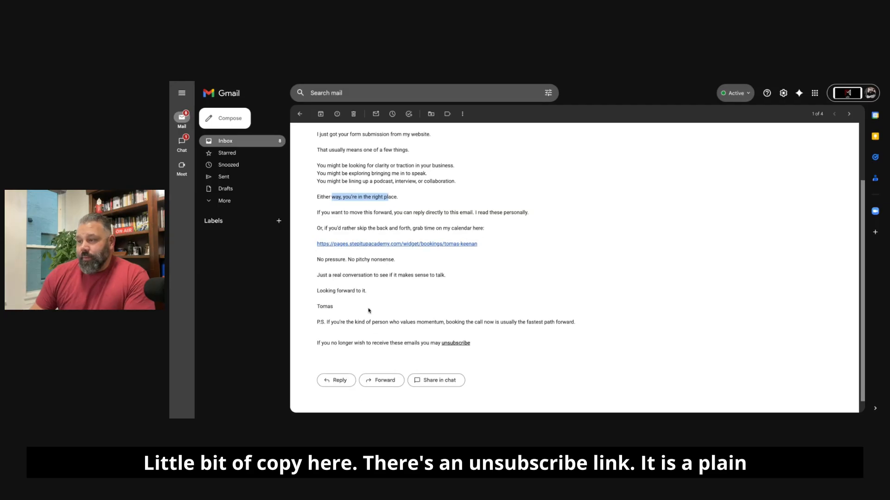
scroll(404, 305, up, 3)
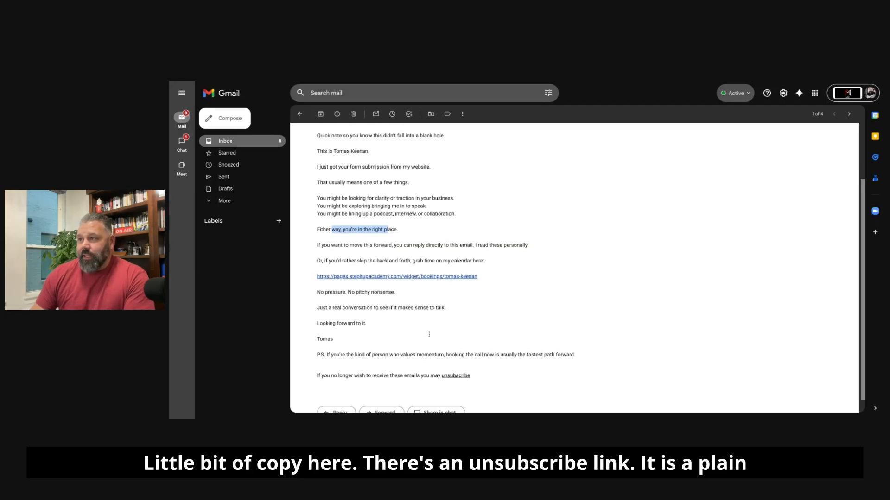
scroll(404, 304, up, 1)
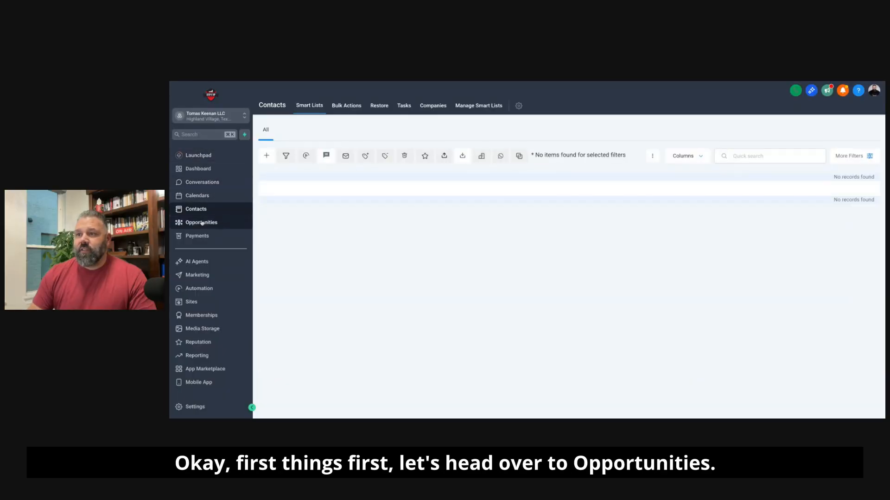
Step: Create an opportunity pipeline named Website Leads with the four default stages, and open its opportunities board
click(201, 223)
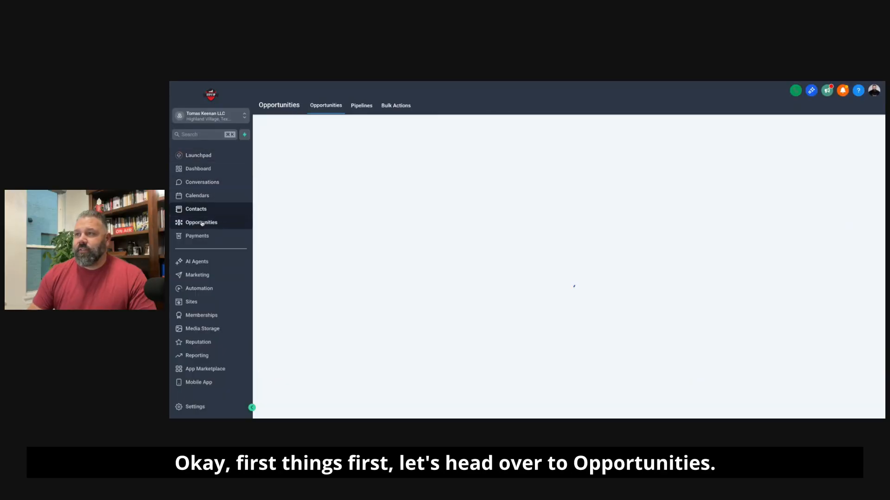
click(366, 106)
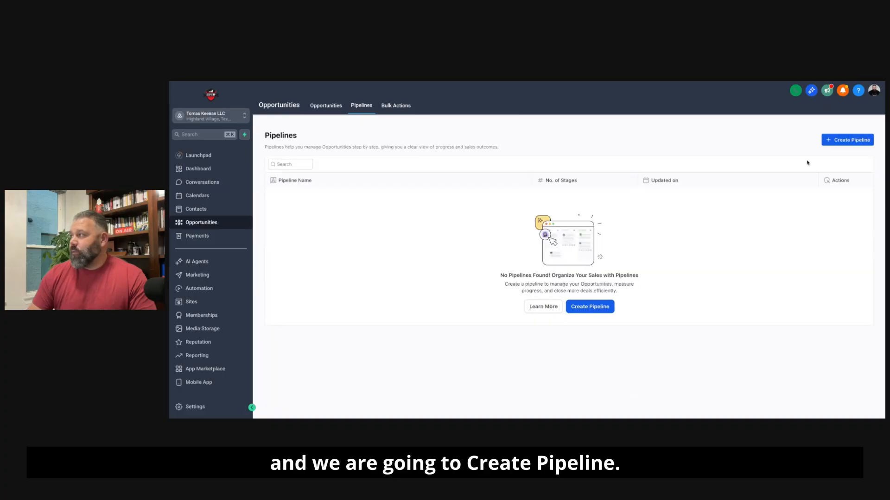
click(839, 141)
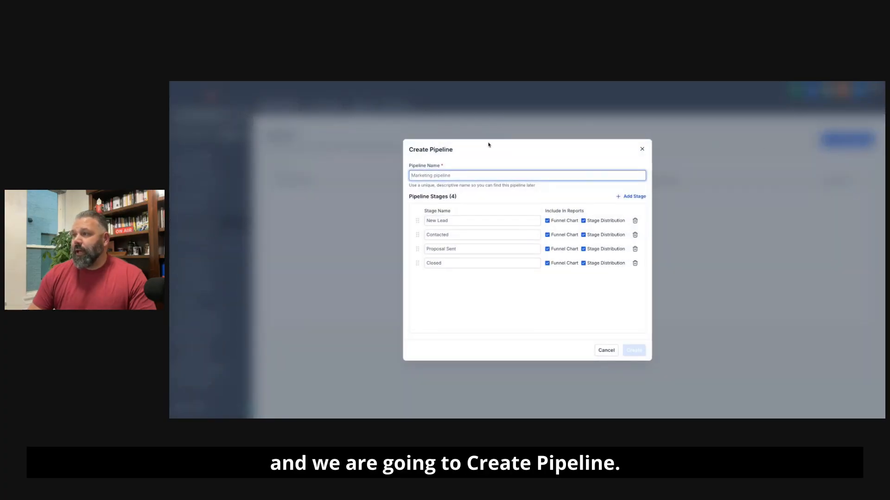
text(We)
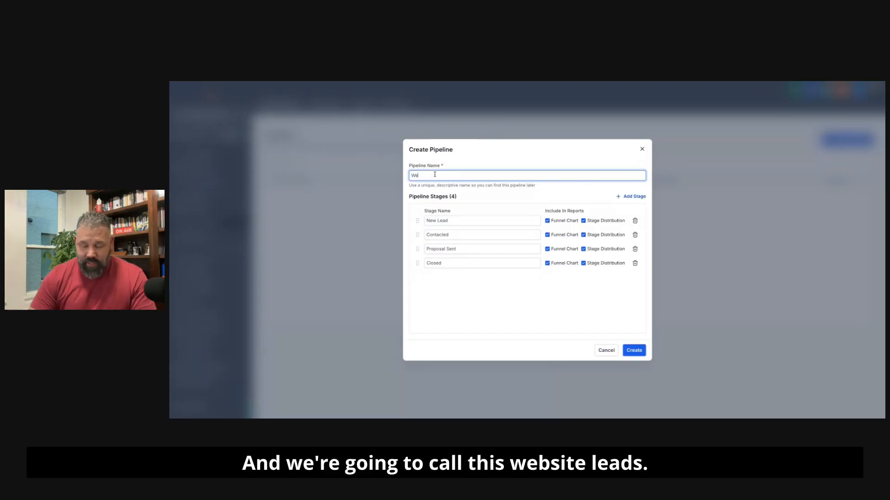
text(bsite Leads)
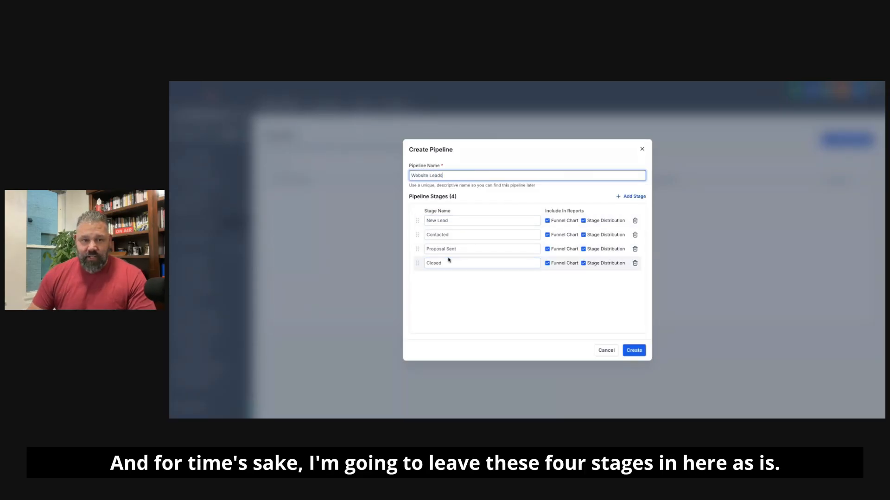
click(633, 350)
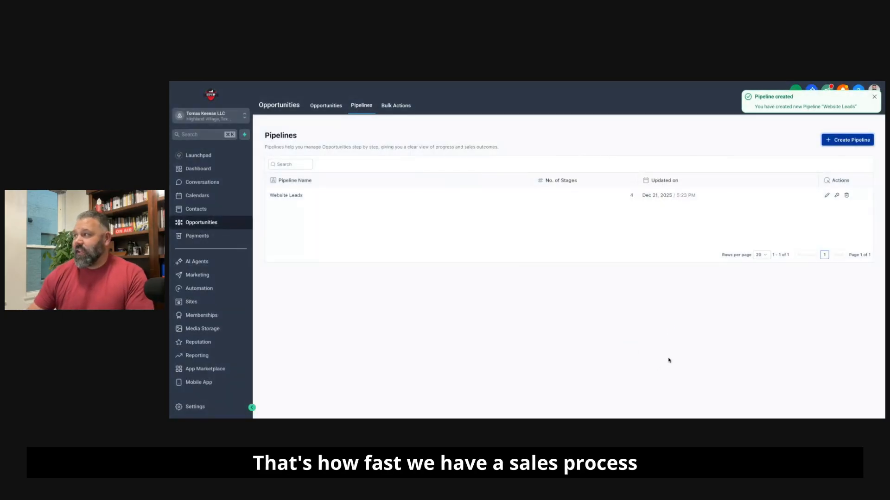
click(326, 105)
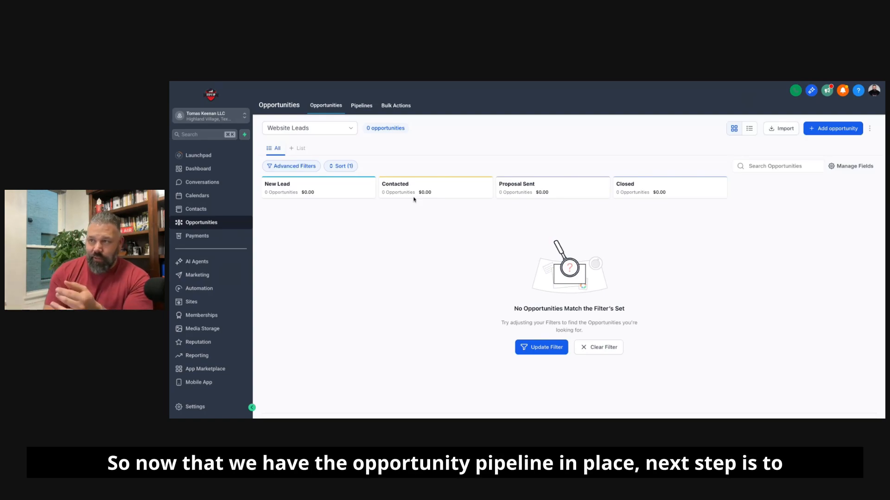
Step: Create a new website form and open it in the form builder
click(196, 304)
mouse_move(538, 106)
click(528, 122)
click(366, 240)
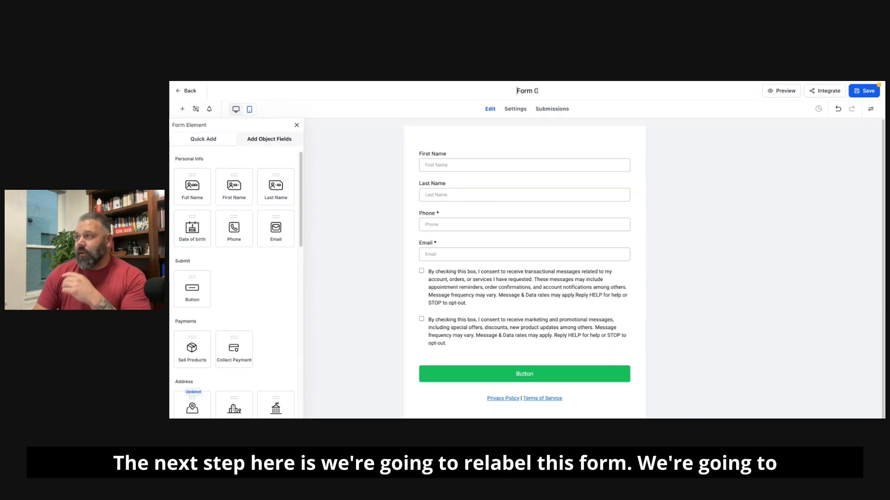
Step: Rename the form as Website Contact Us and save it
click(532, 91)
text(Website Cion)
key(BackSpace)
key(BackSpace)
key(BackSpace)
text(ontact Us)
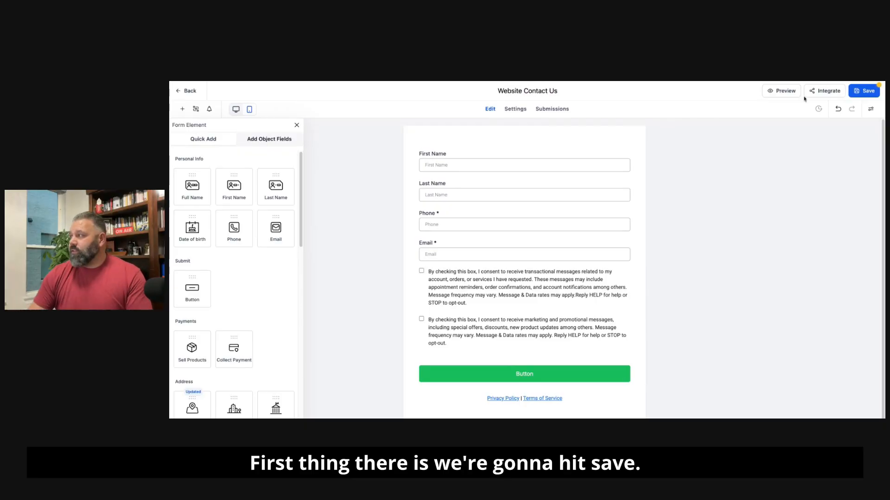
click(864, 91)
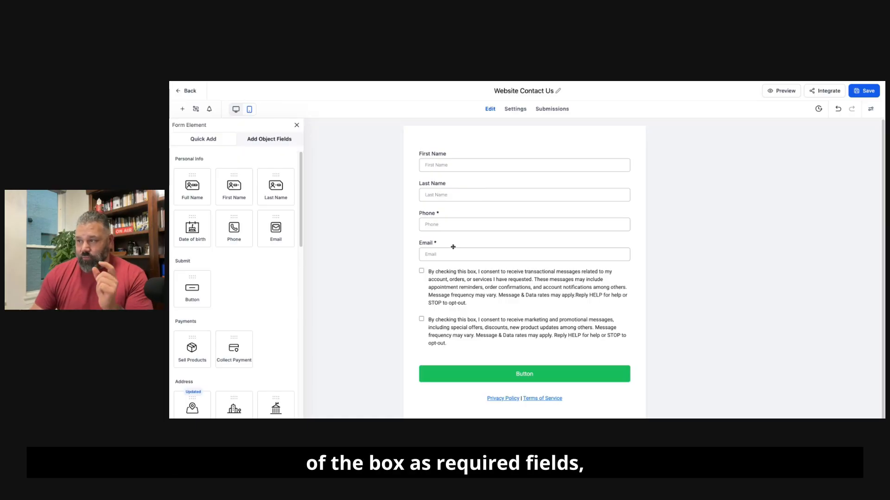
Step: Make the form's First Name and Last Name fields required and the Phone field optional
click(442, 164)
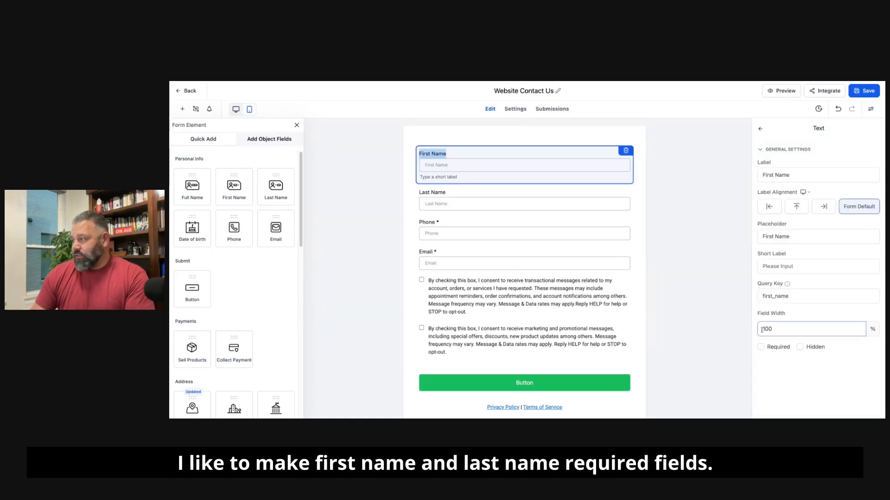
click(761, 347)
click(538, 203)
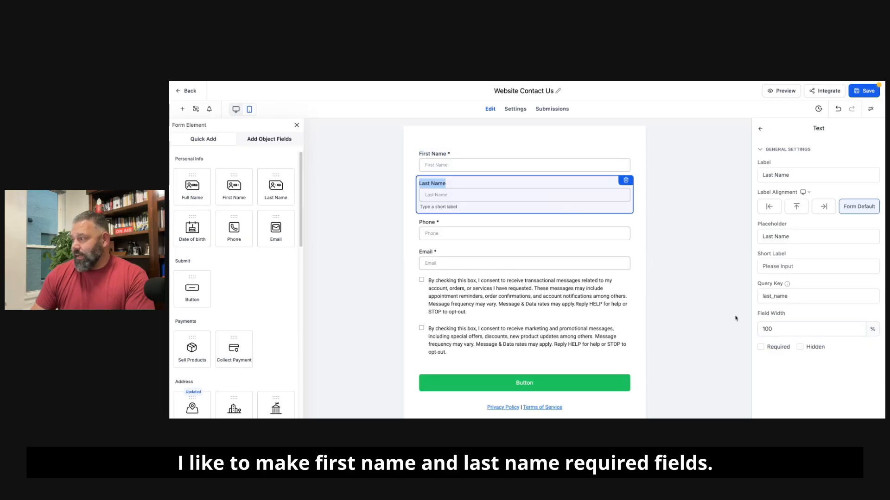
click(760, 347)
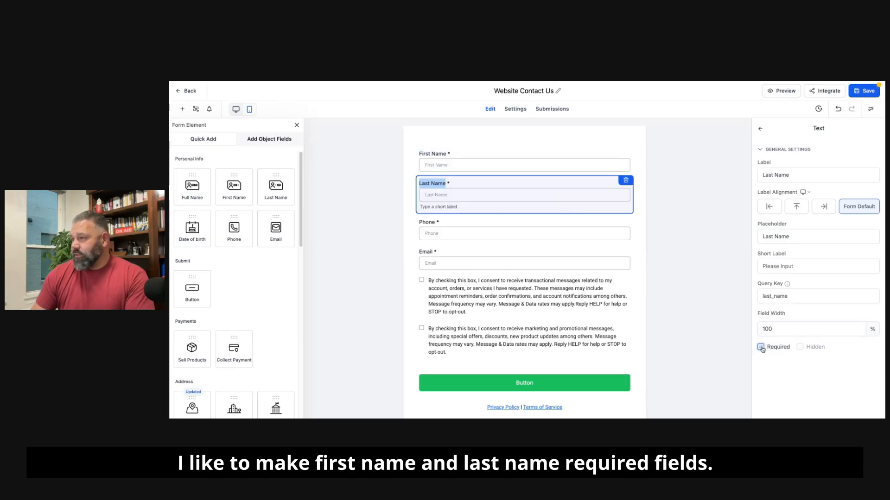
click(467, 225)
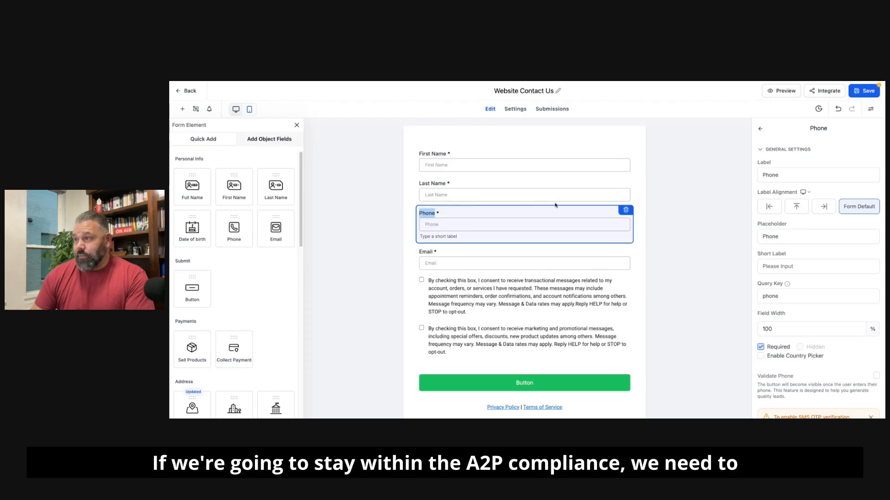
click(761, 347)
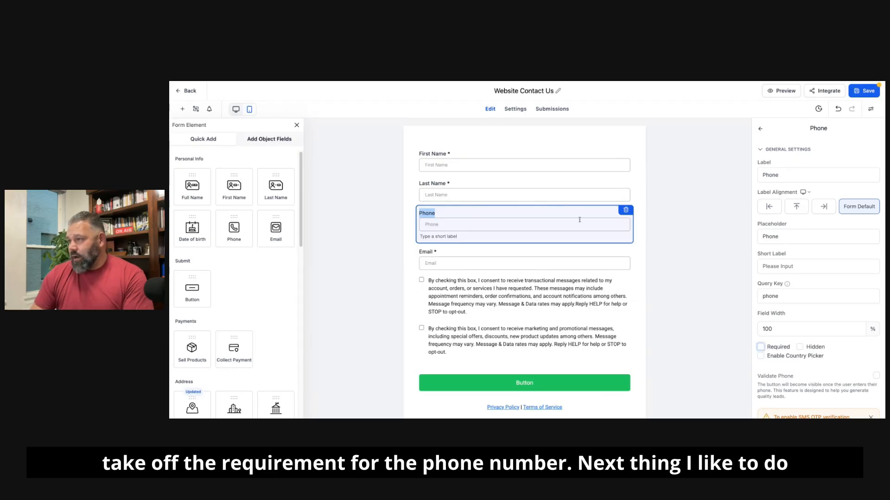
Step: Add a Captcha element directly below the Email field and save the form
click(477, 281)
click(463, 254)
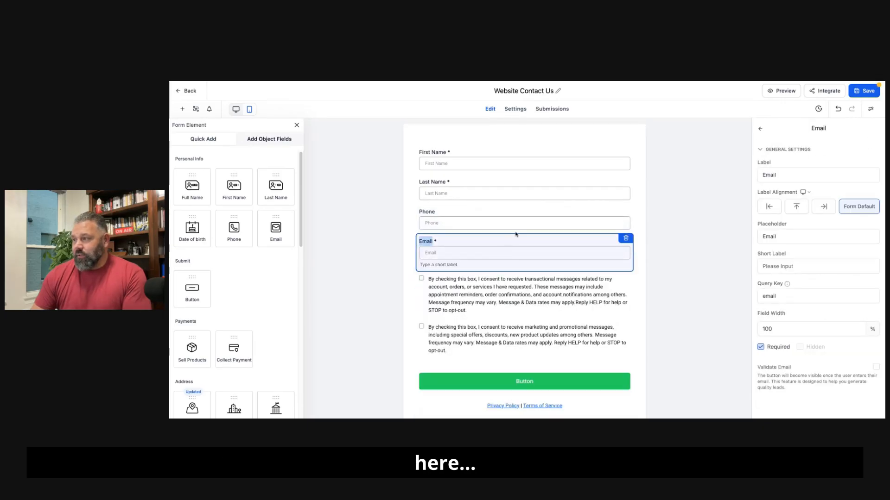
scroll(256, 264, down, 3)
scroll(260, 260, down, 10)
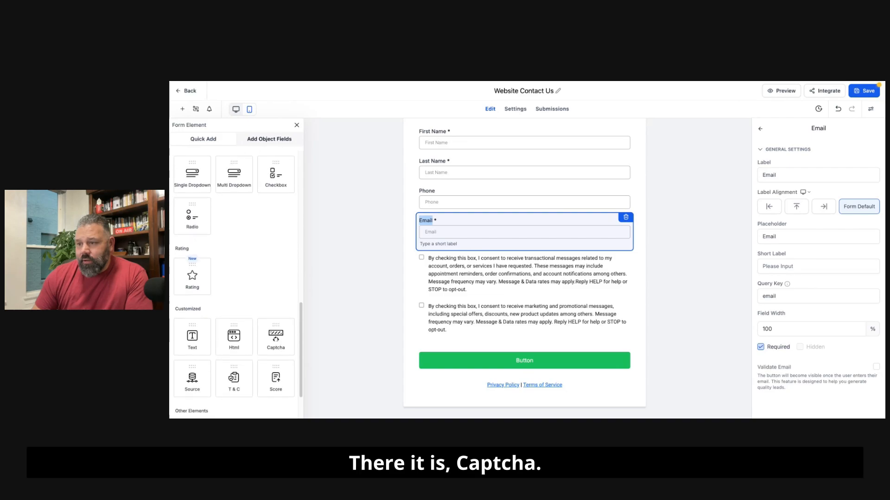
drag(276, 337, 443, 277)
click(865, 91)
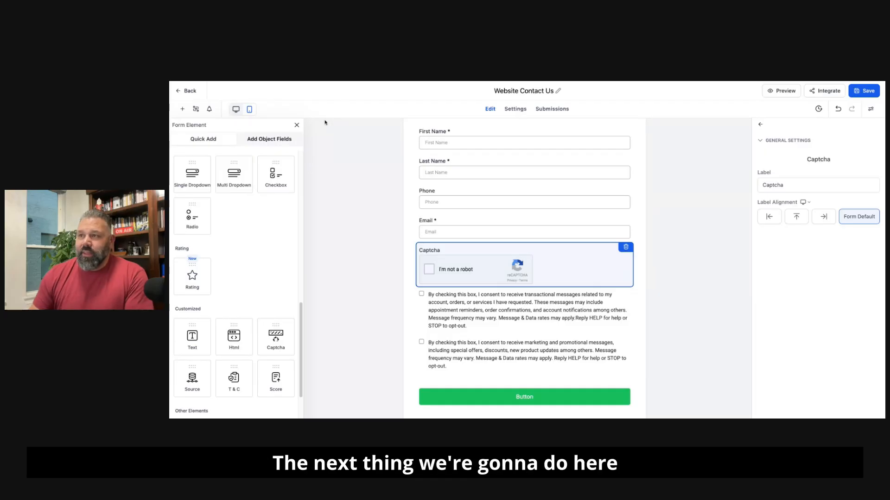
Step: Add the custom contact field Message below the Captcha and make it required
click(260, 143)
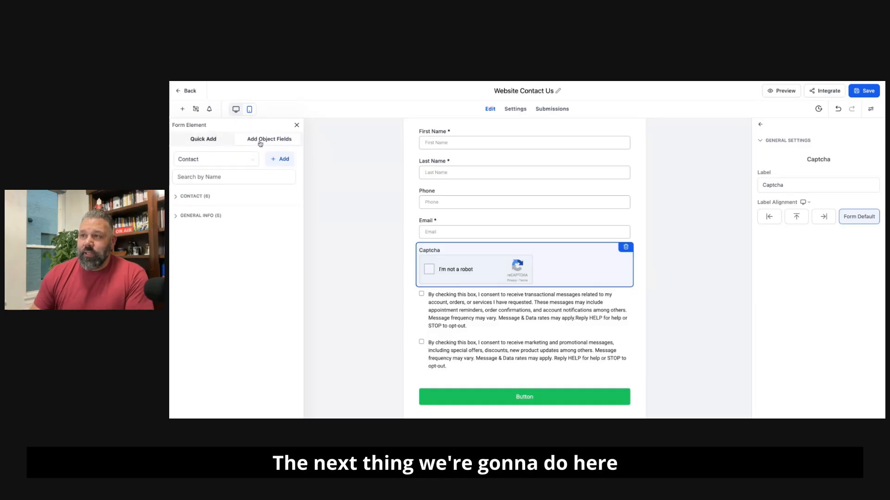
click(179, 196)
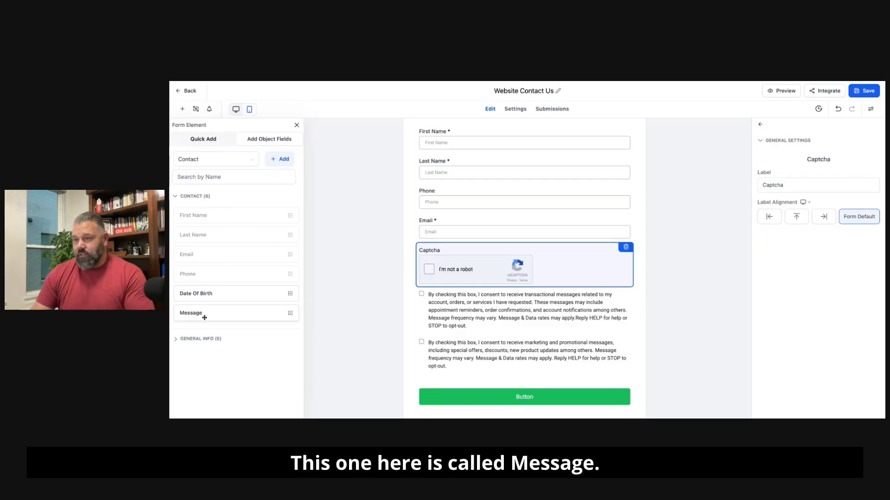
drag(205, 318, 442, 306)
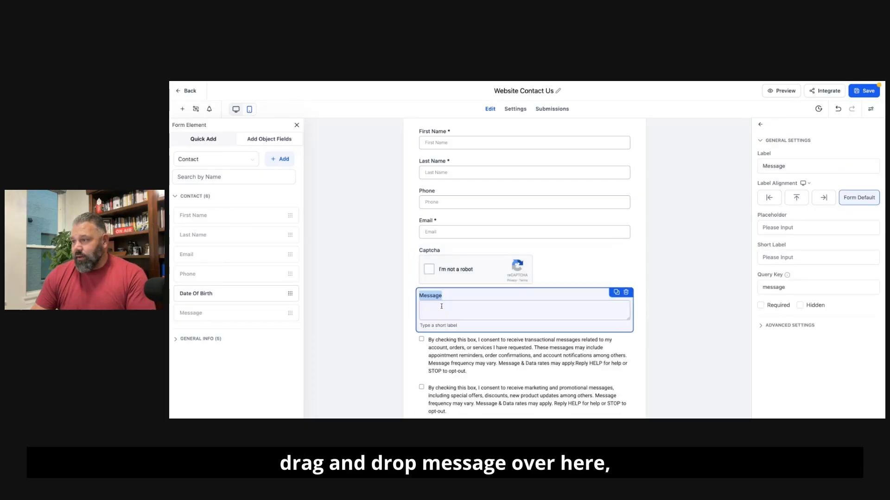
click(760, 306)
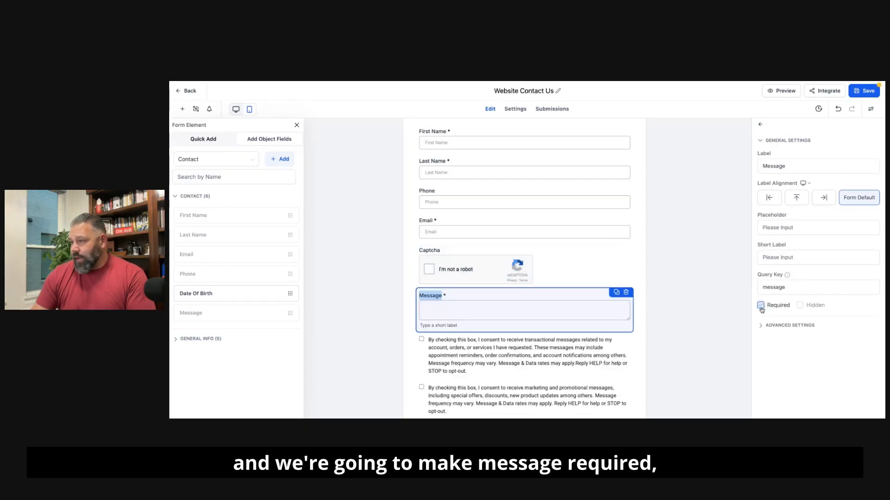
Step: Set the Message field's placeholder to "Please tell us how we can help you." and save the form
click(783, 257)
click(787, 228)
text(Please tell us)
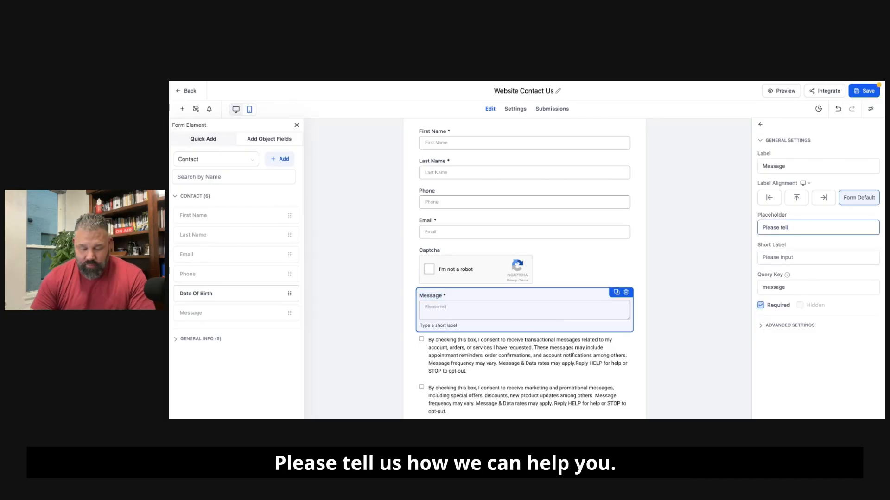
text(ow we can help you)
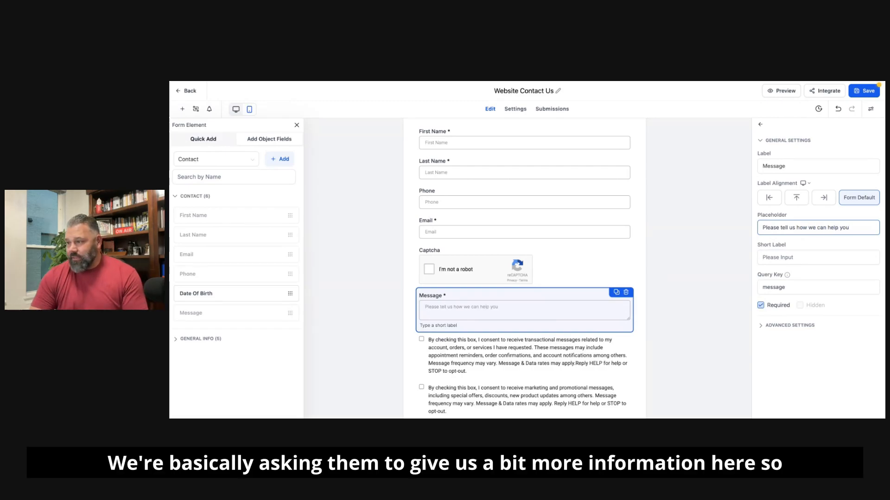
text(.)
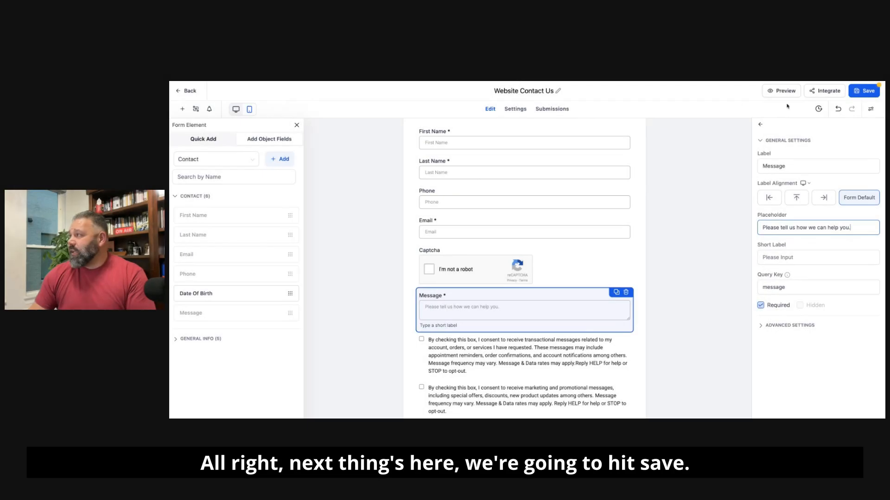
click(864, 91)
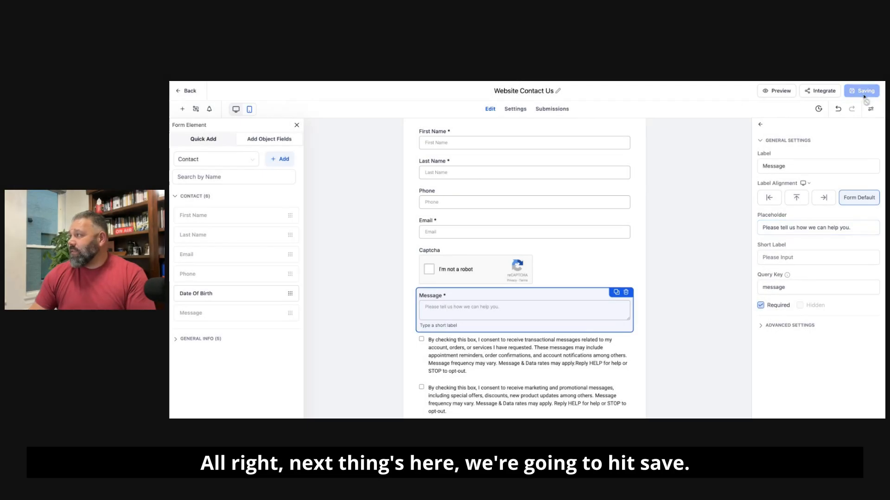
Step: Review the form's On Submit settings and its available submit actions, keeping Message as the selected action
click(514, 109)
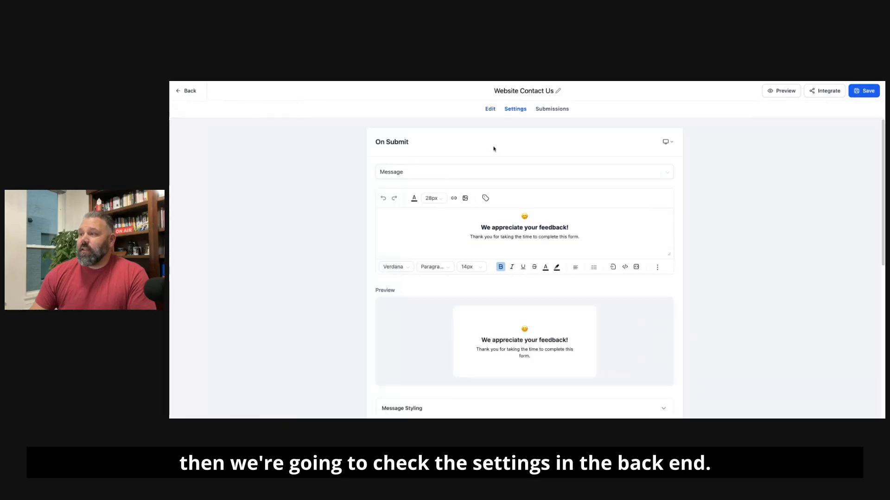
drag(580, 237, 472, 218)
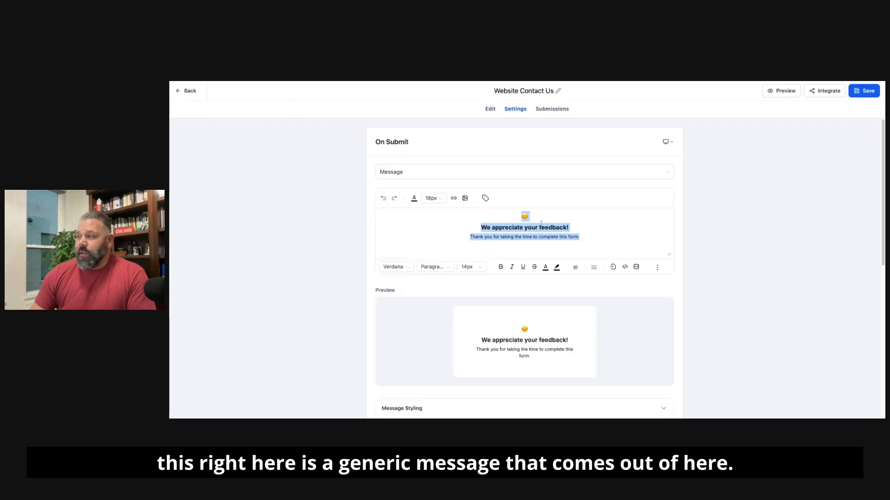
click(576, 225)
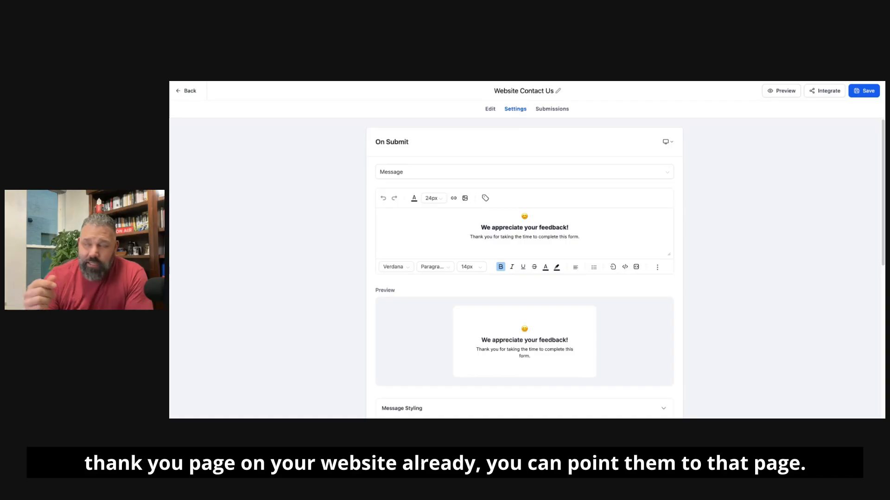
click(454, 173)
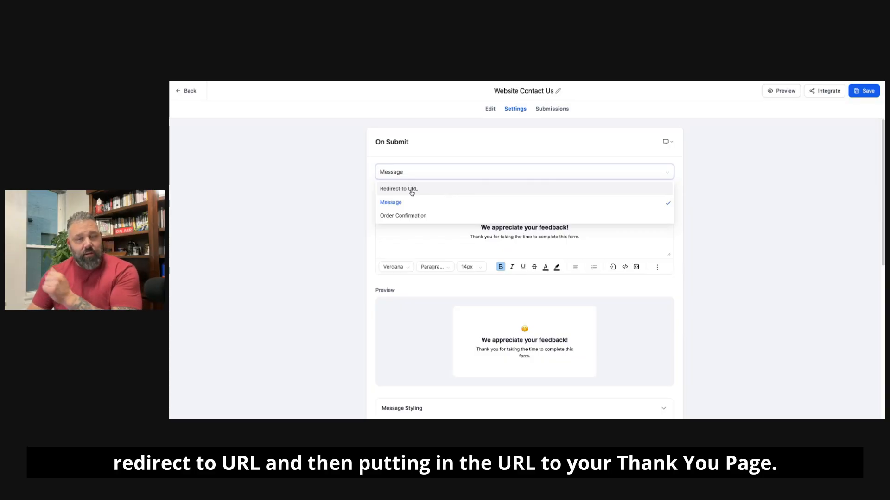
click(420, 202)
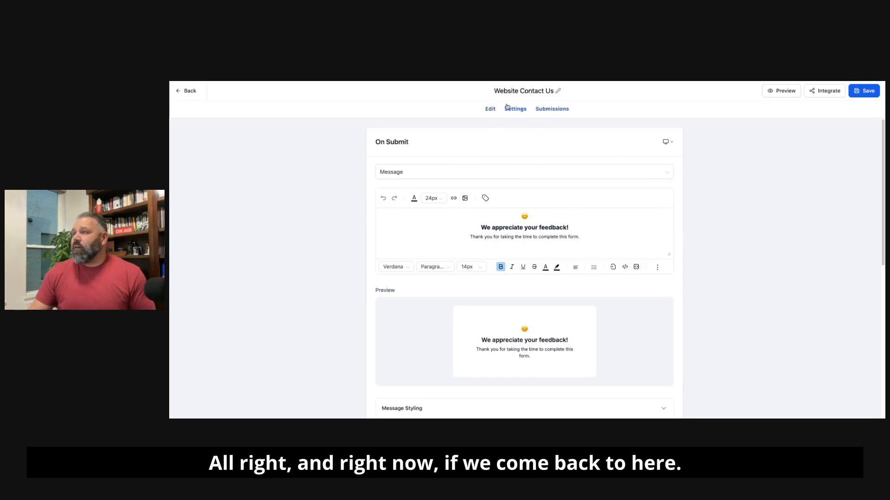
Step: Change the form button's text to "Submit" and save the form
click(492, 110)
scroll(598, 239, down, 3)
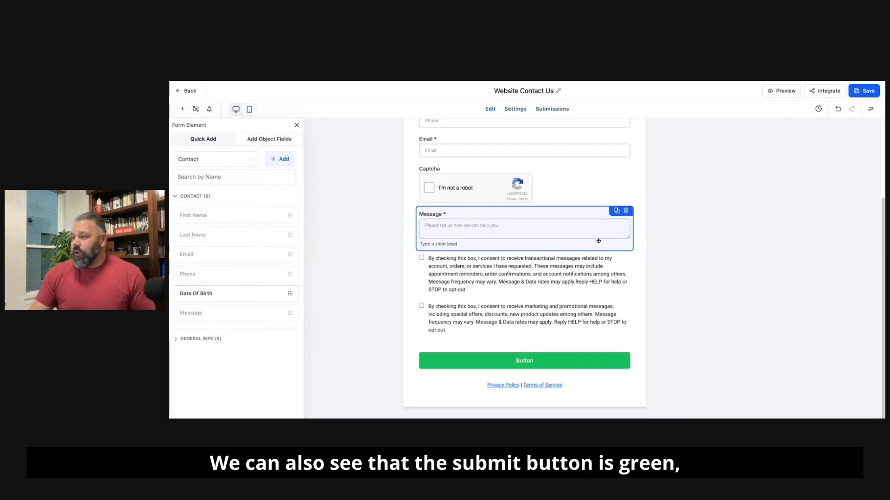
click(574, 361)
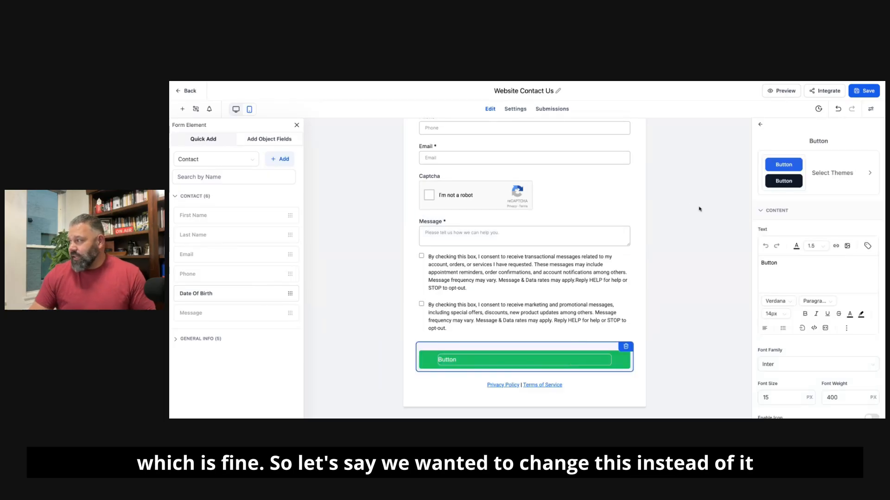
double_click(777, 263)
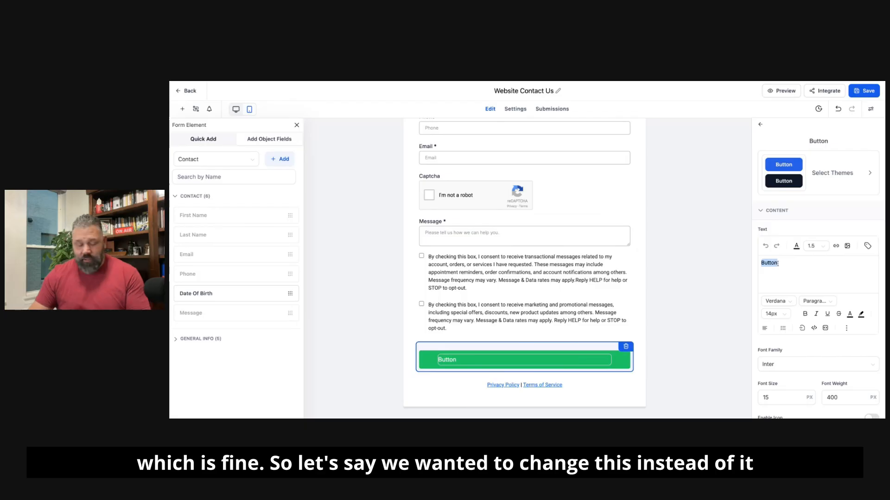
text(Submi)
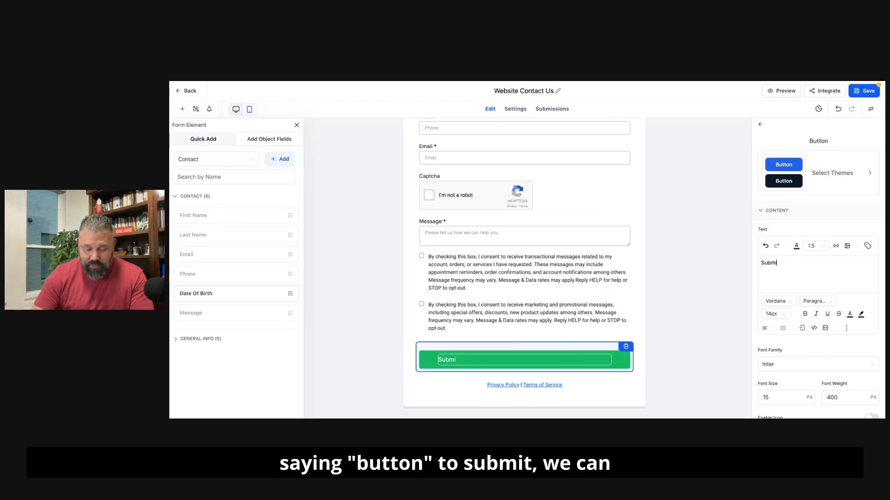
text(te)
key(BackSpace)
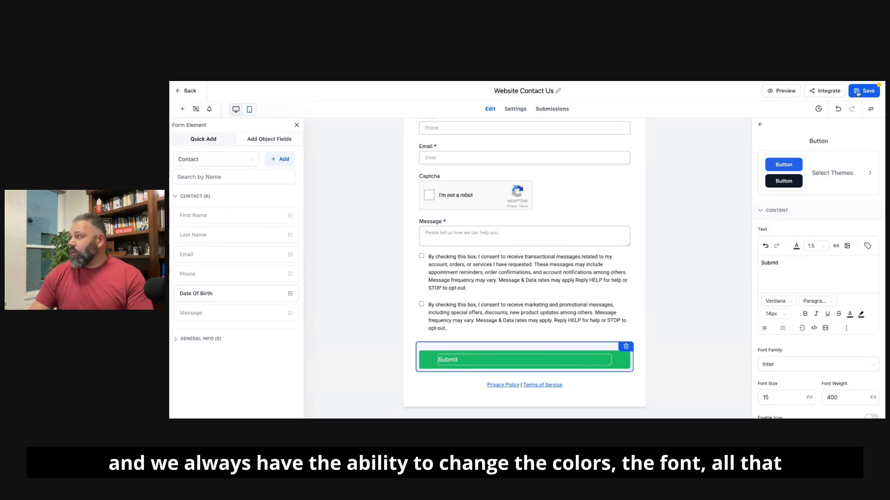
click(864, 91)
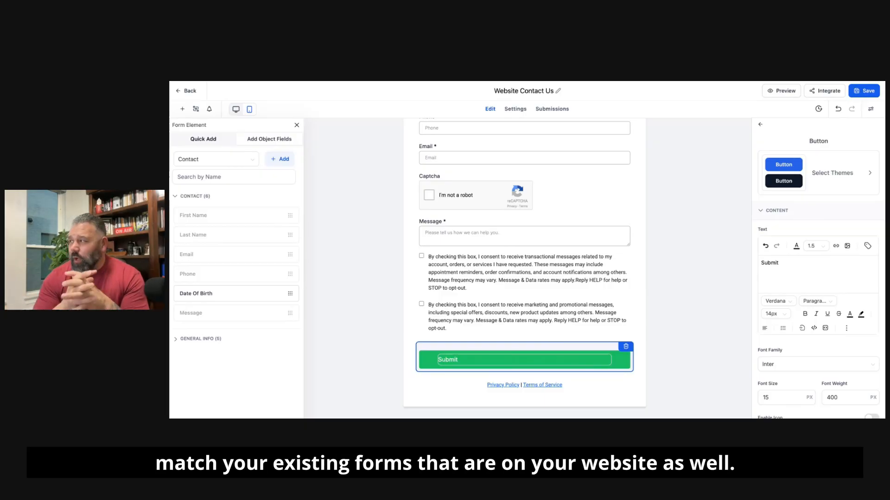
Step: Open the form through its share link and examine the layout of the live form from top to bottom
scroll(497, 317, up, 1)
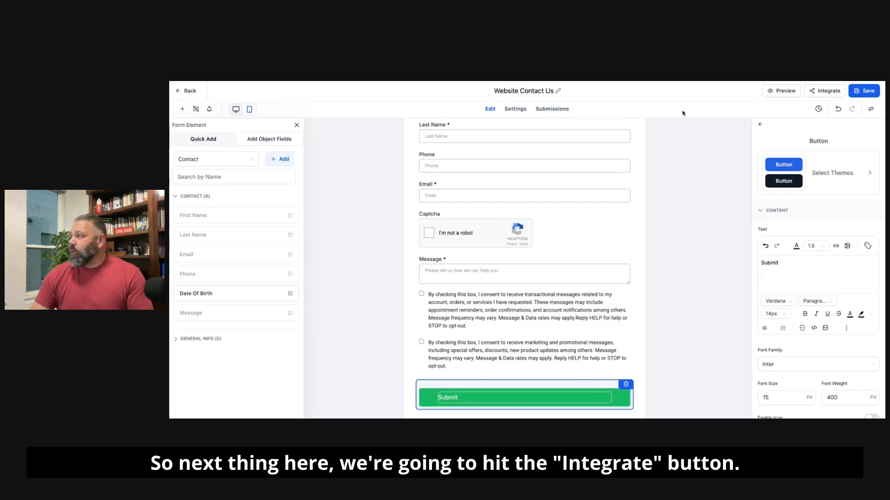
click(826, 95)
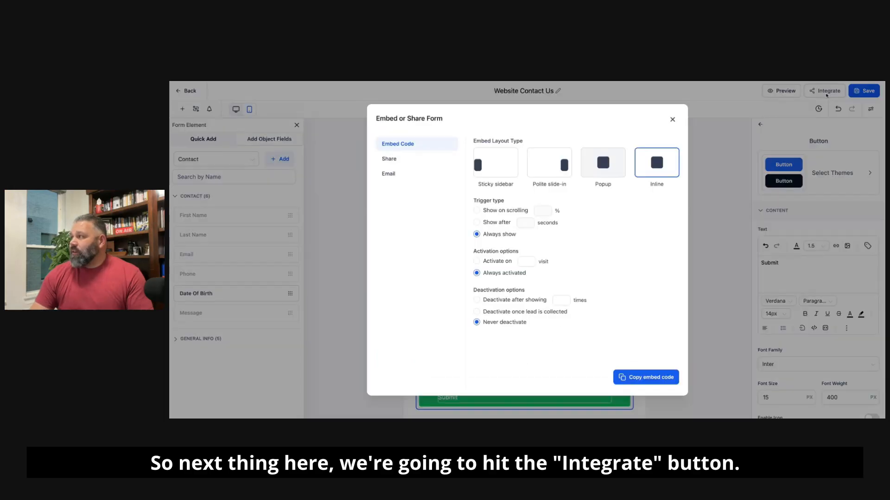
click(399, 164)
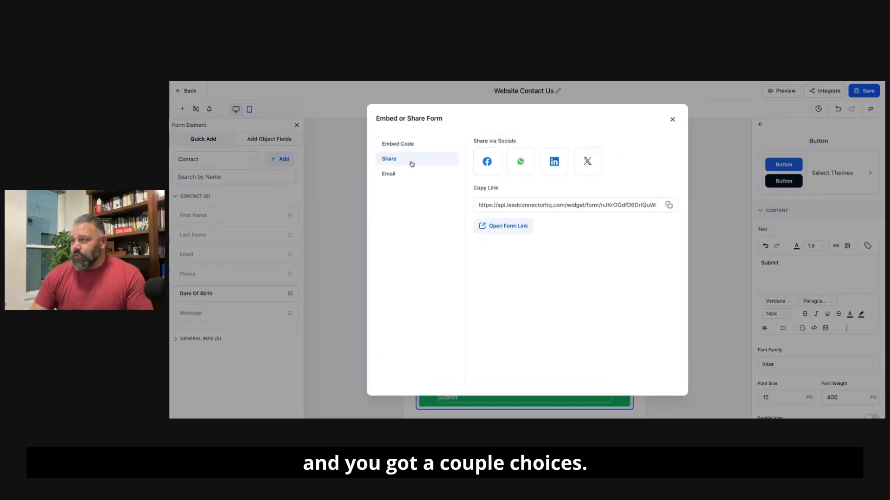
click(501, 228)
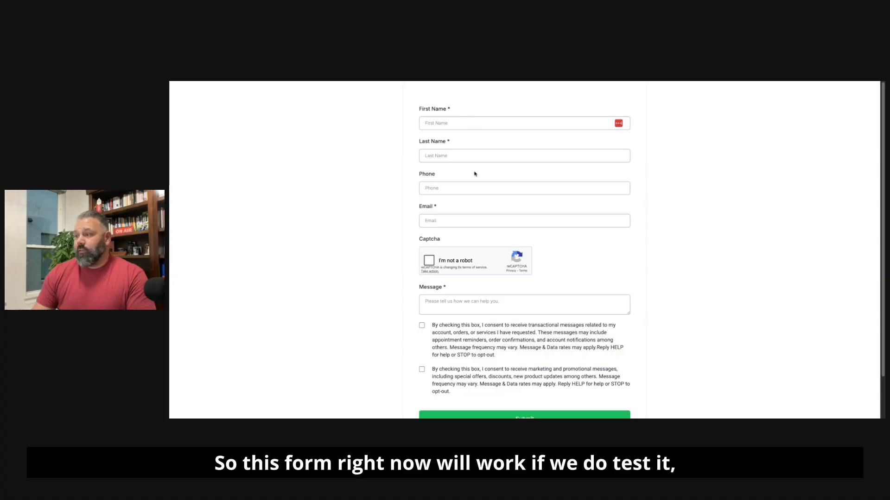
scroll(480, 193, down, 2)
scroll(480, 198, up, 2)
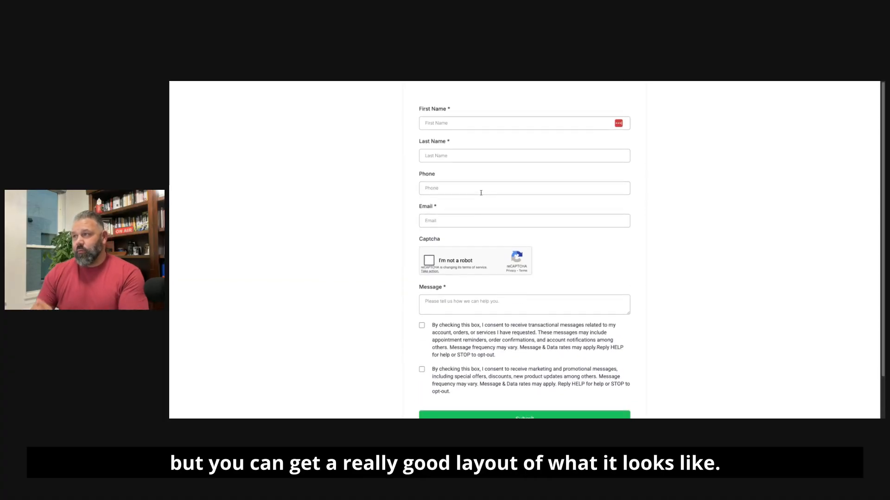
scroll(482, 193, down, 2)
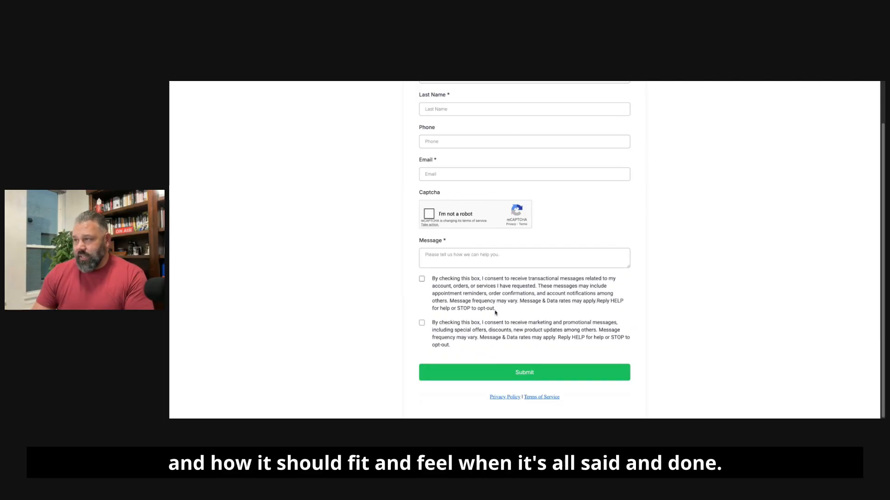
scroll(496, 313, up, 2)
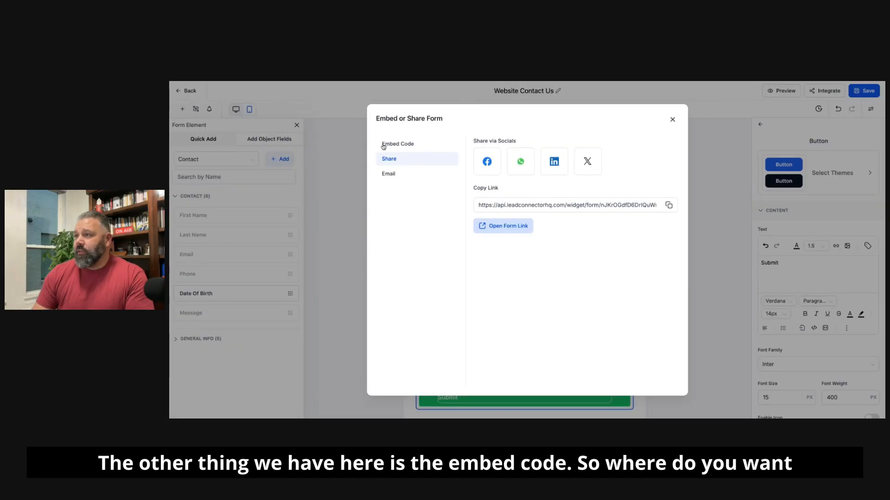
Step: Copy the form's embed code with the Inline layout
click(384, 145)
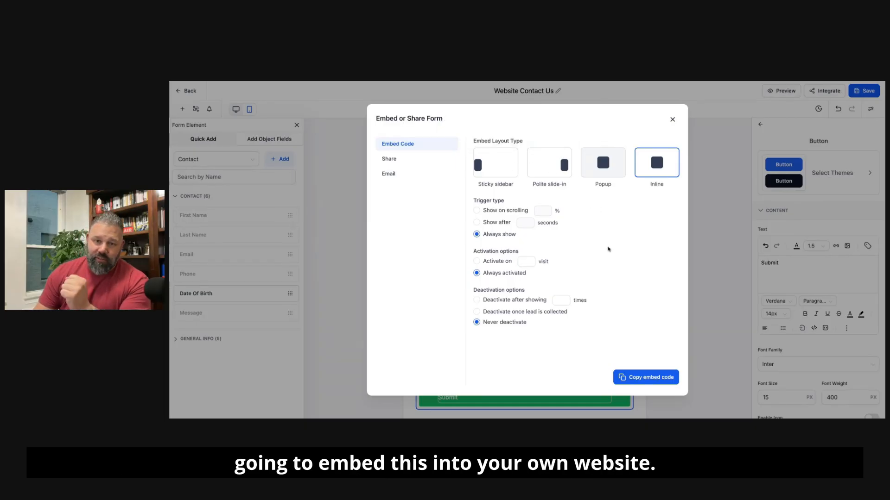
click(643, 381)
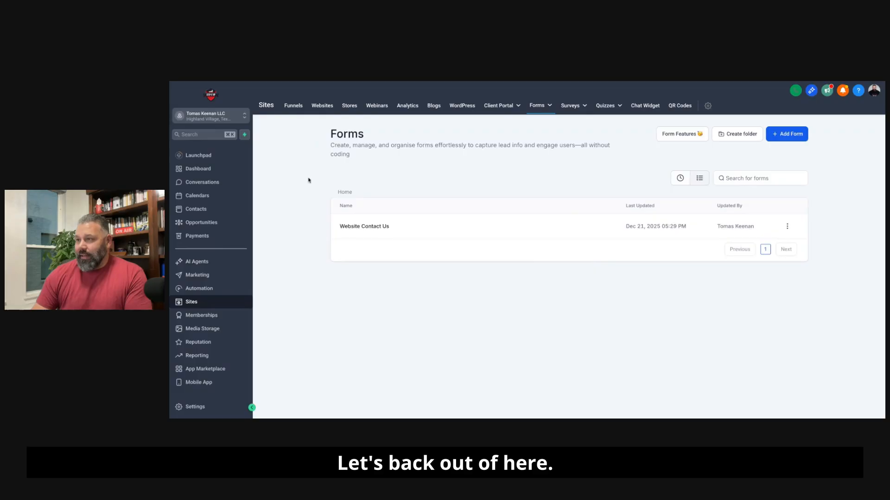
Step: Create a new workflow from scratch, name it "Website - Contact Us Form" and save it
click(197, 290)
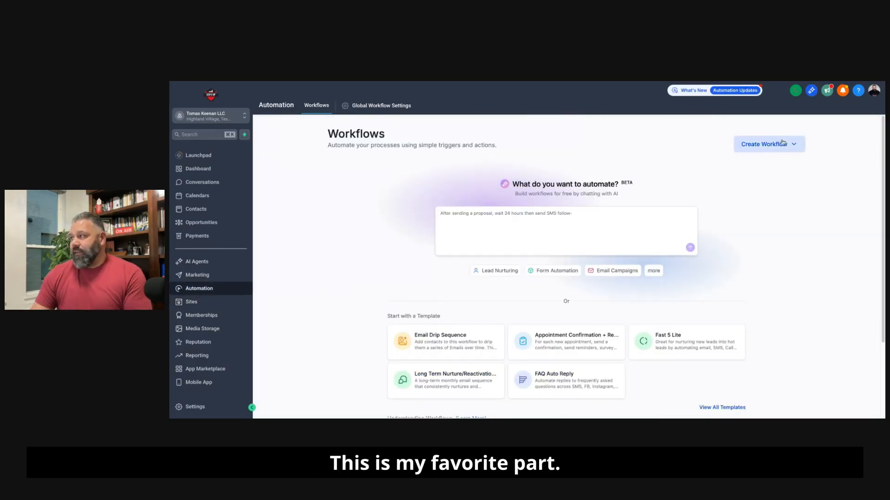
click(770, 150)
click(759, 163)
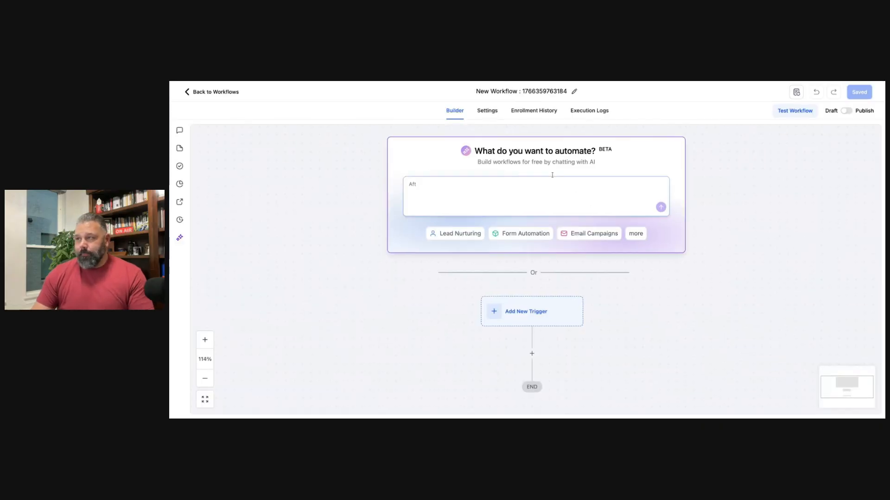
click(574, 91)
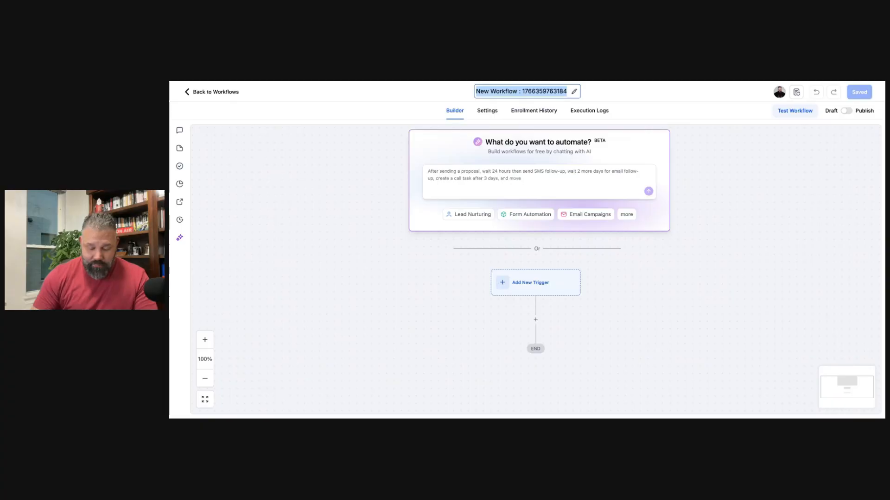
text(Website - Contact Us Form)
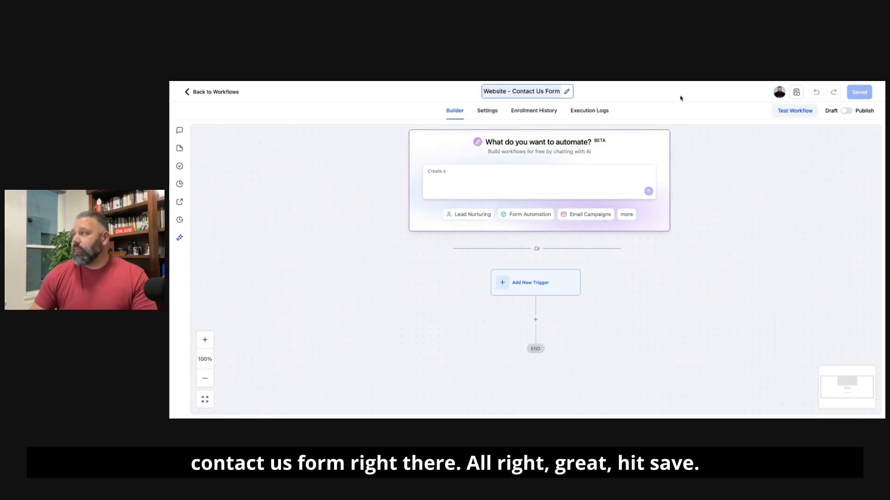
key(Return)
click(859, 92)
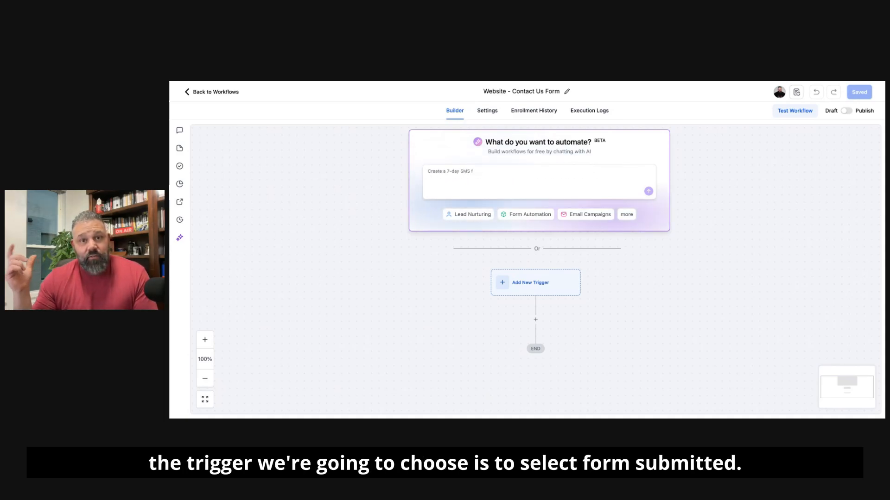
Step: Add a Form Submitted trigger to the workflow and filter it to the form Website Contact Us
click(535, 283)
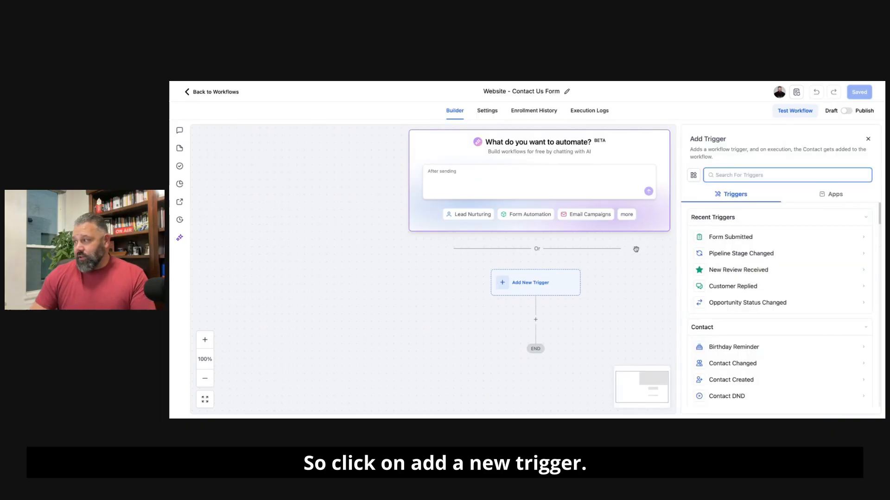
click(737, 237)
click(571, 244)
click(571, 253)
click(579, 308)
click(735, 254)
click(739, 273)
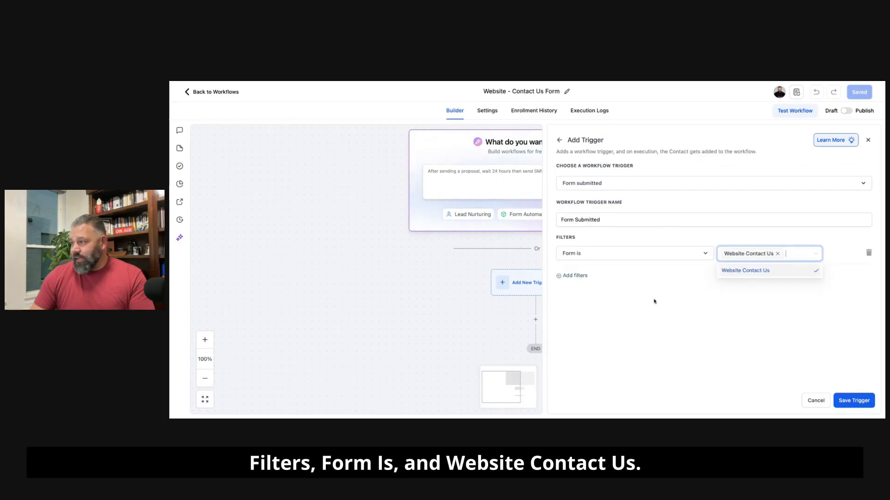
Step: Name the trigger "Form Submitted: Website Contact Us" and save it
click(638, 219)
text(:)
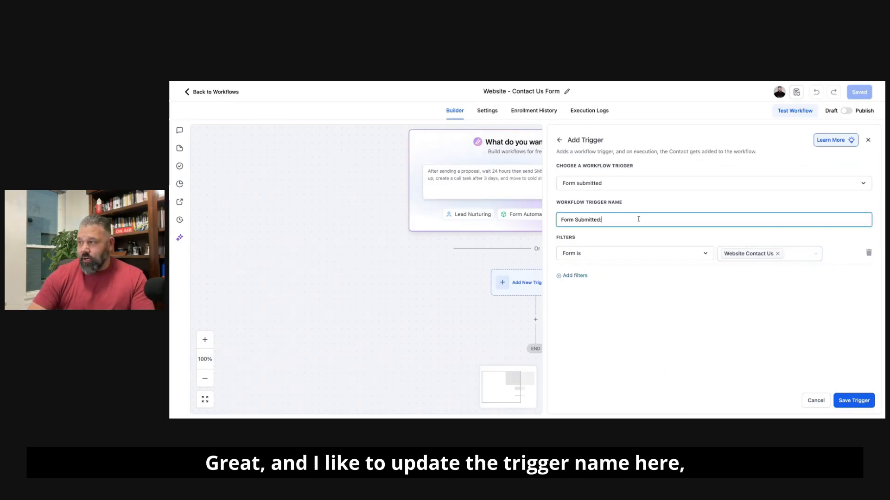
text(bi)
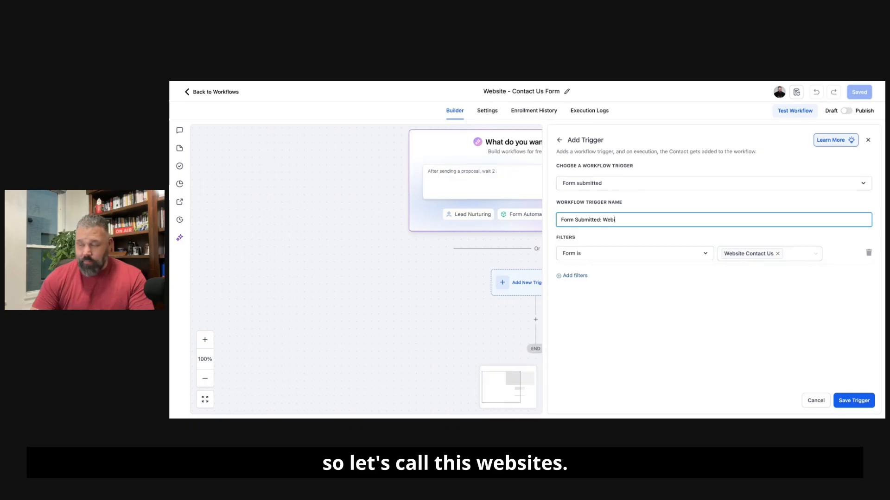
text(te)
key(BackSpace)
key(BackSpace)
key(BackSpace)
text(site Contact Us)
click(798, 368)
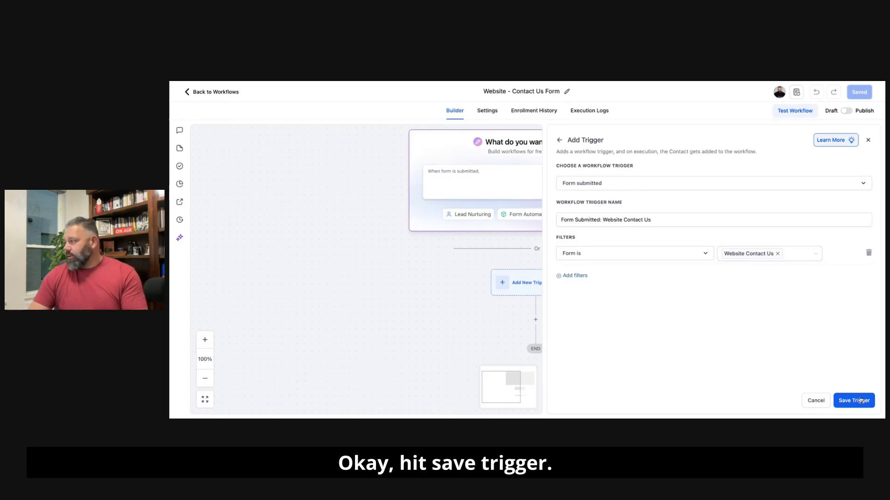
click(859, 401)
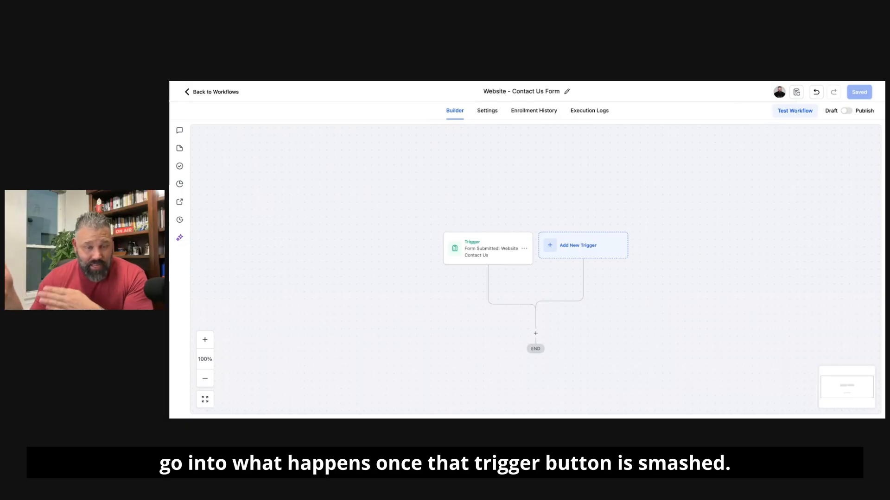
Step: Add an Add Contact Tag action below the trigger with a new tag "Website - Contact Us Form Submitted - New Lead" and save it
scroll(653, 220, down, 3)
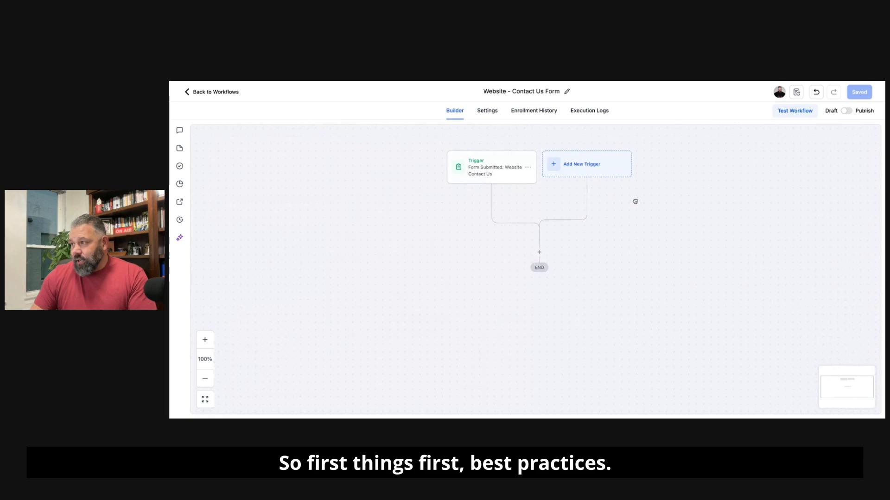
click(539, 252)
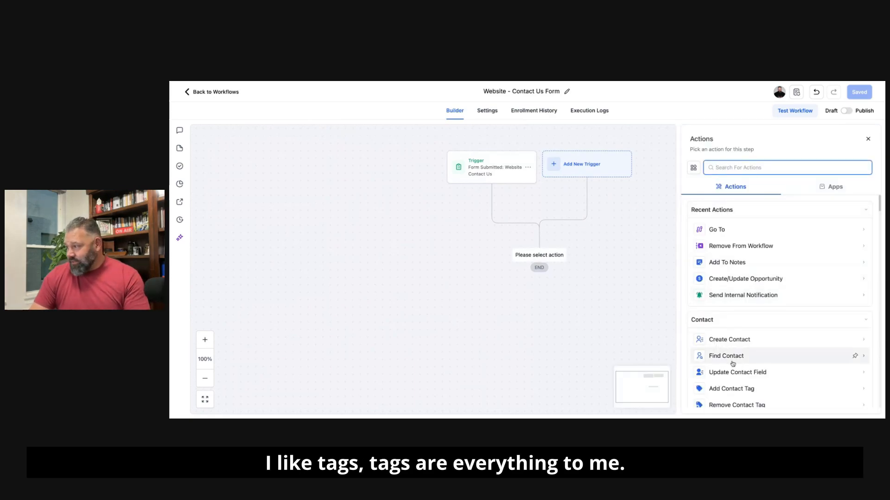
click(736, 389)
click(723, 215)
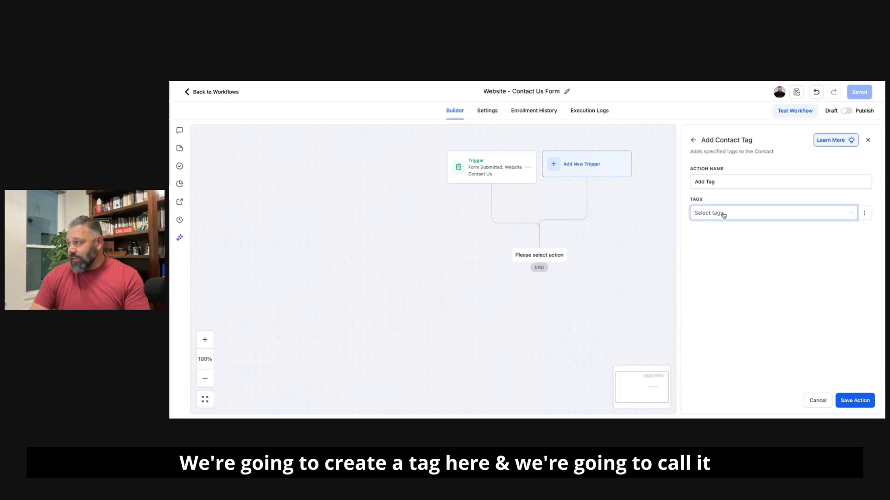
text(website - contac)
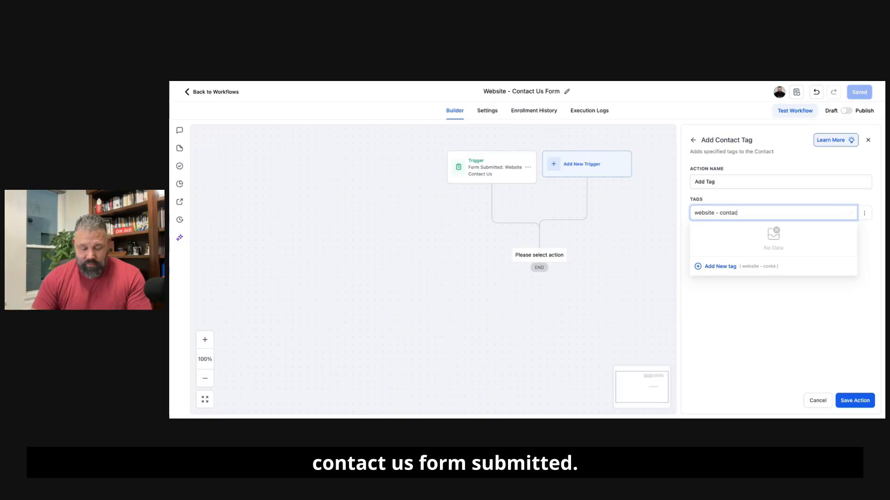
text(t us for submitted - bew)
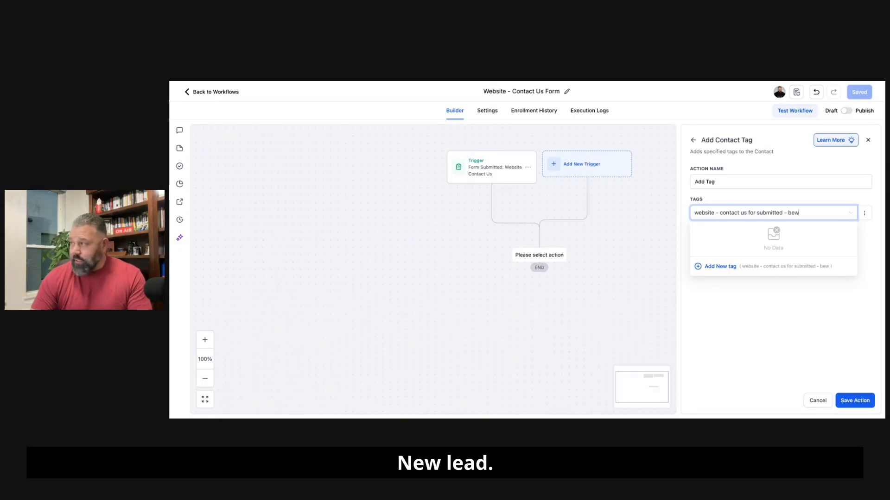
click(732, 268)
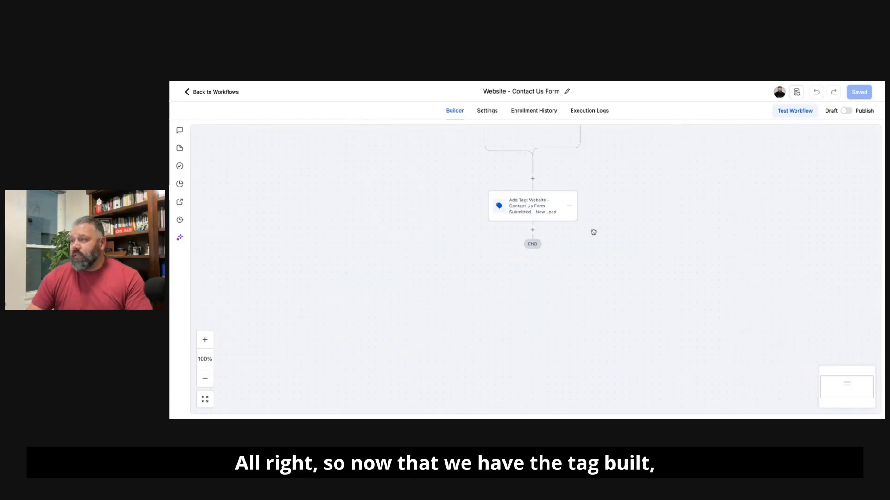
Step: Add an Add To Notes action after the tag step and start its note with the line "New Website Contact Us From submitted"
click(534, 230)
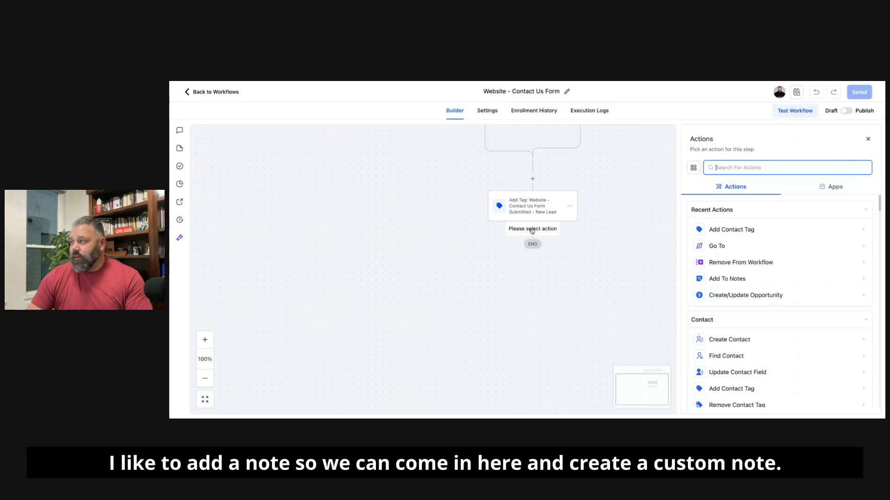
text(not)
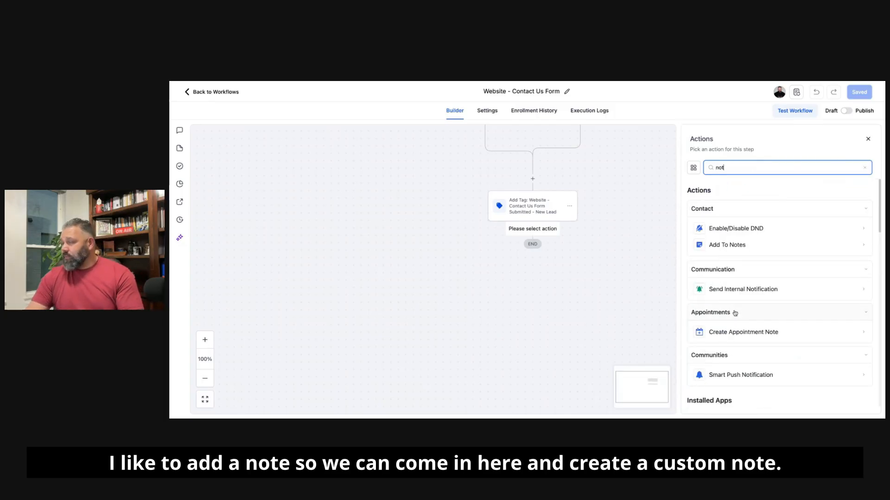
click(726, 245)
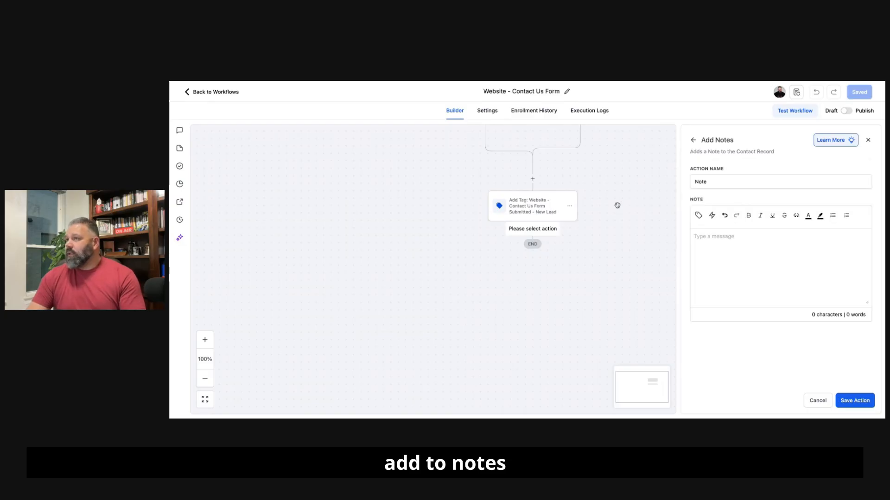
click(705, 237)
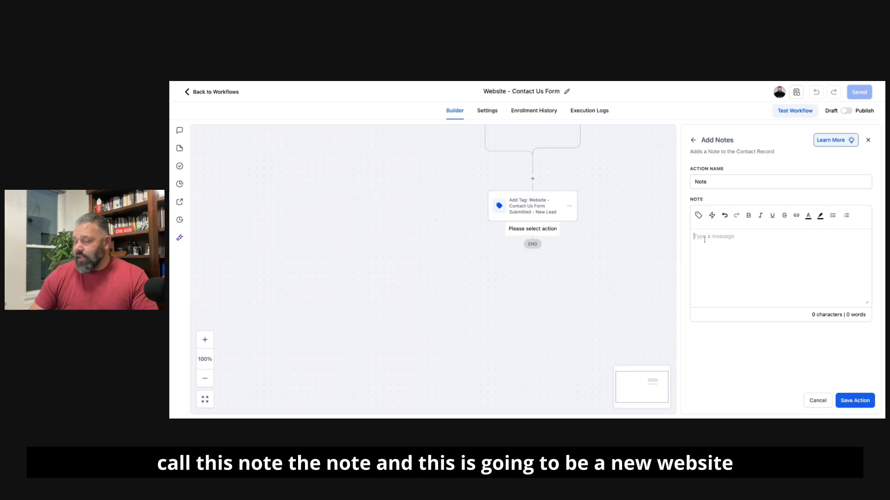
text(New Website Contact Us F)
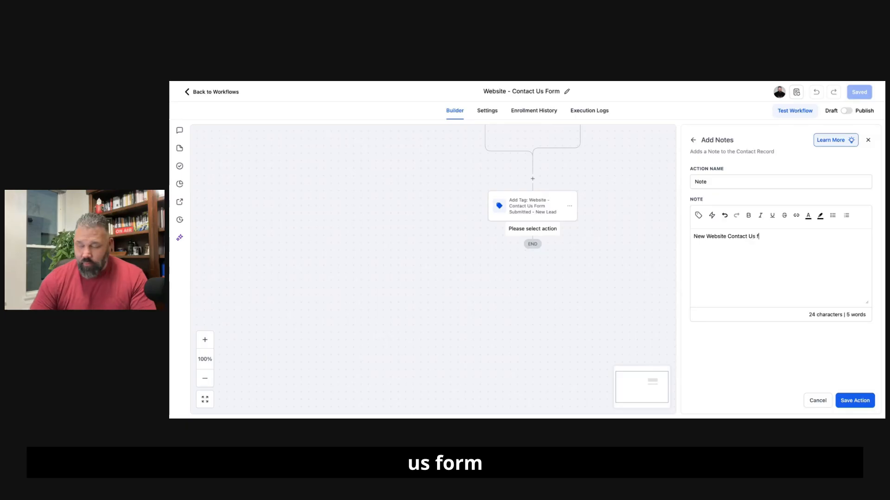
text(rom submitted)
key(Return)
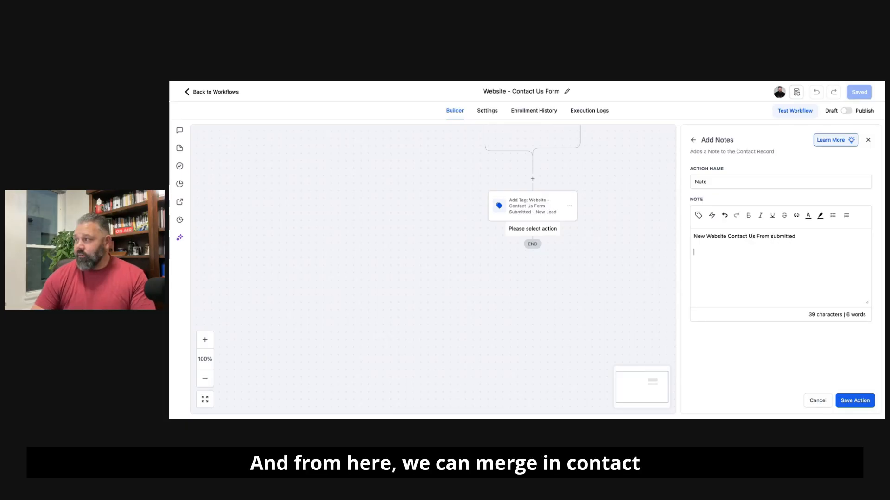
Step: Insert the contact's Full Name, Email and Phone merge fields on separate lines below the note's heading line
click(699, 216)
click(641, 149)
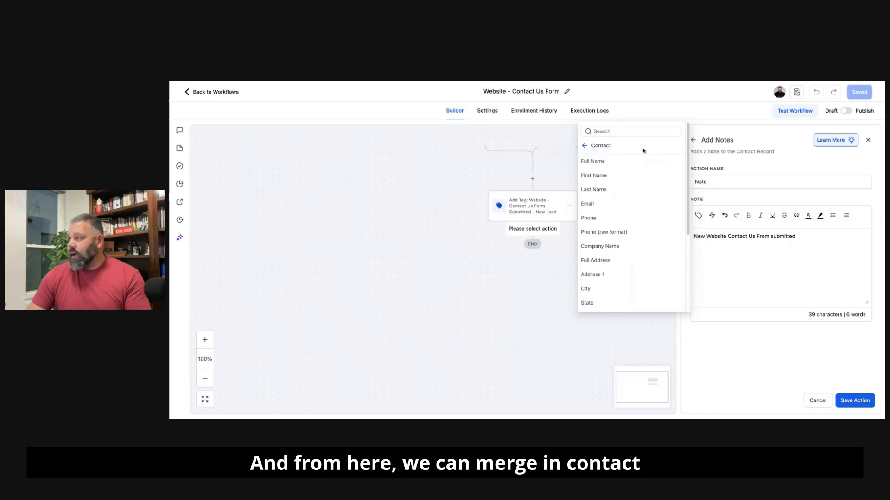
click(627, 162)
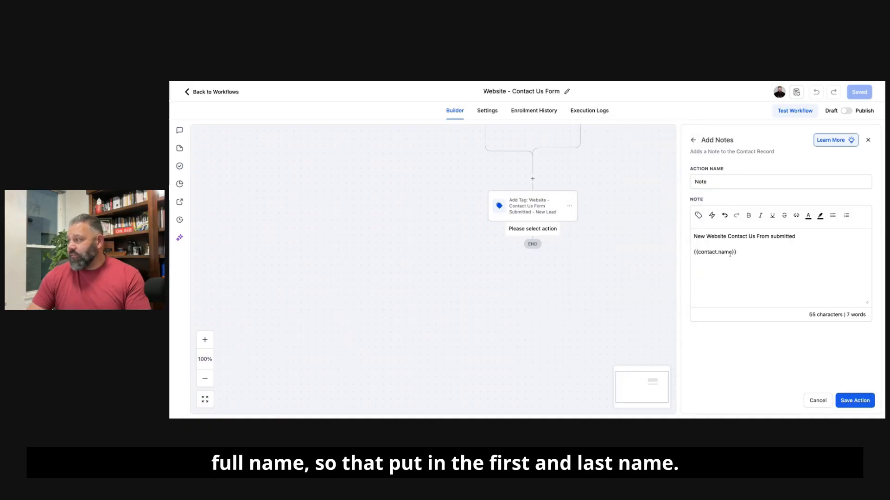
key(Return)
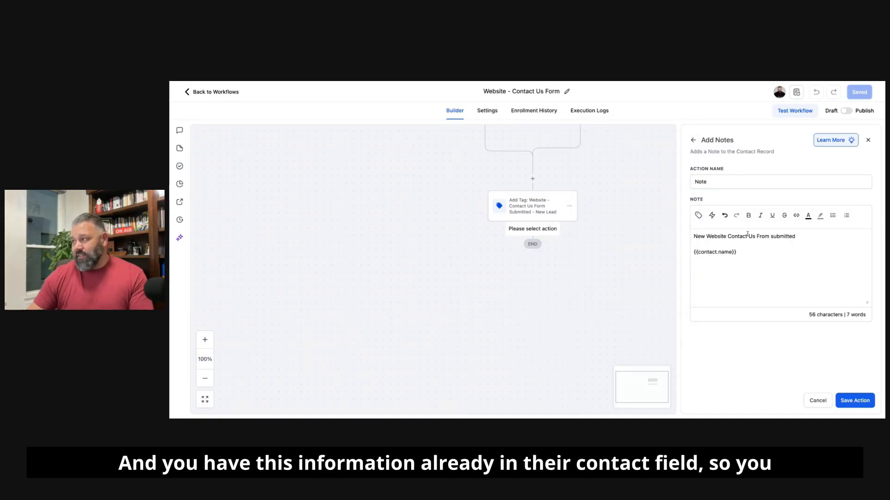
click(699, 216)
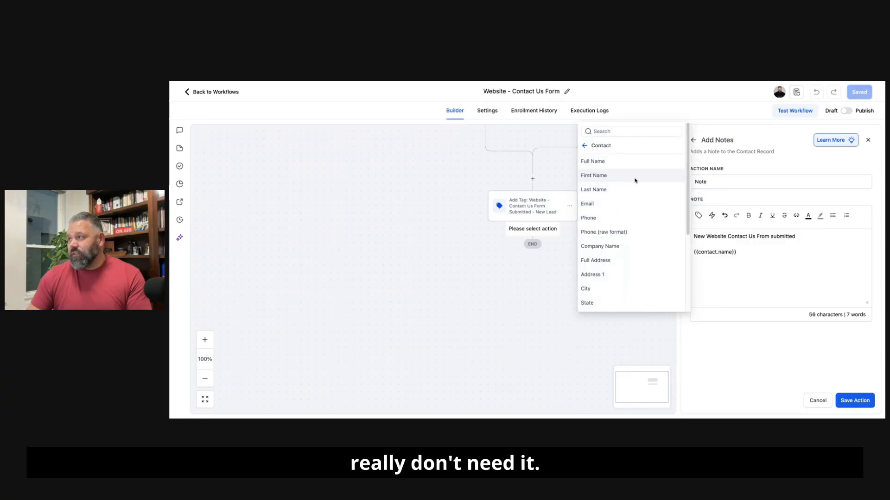
click(611, 205)
key(Return)
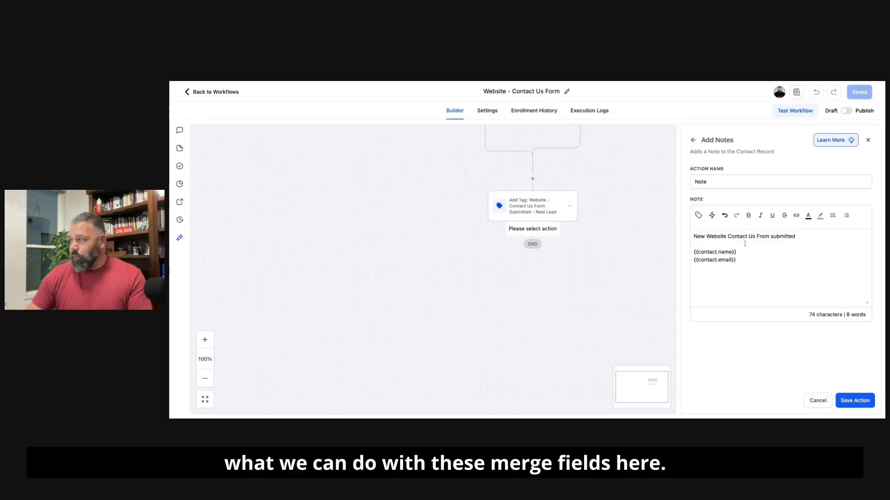
click(699, 216)
click(611, 222)
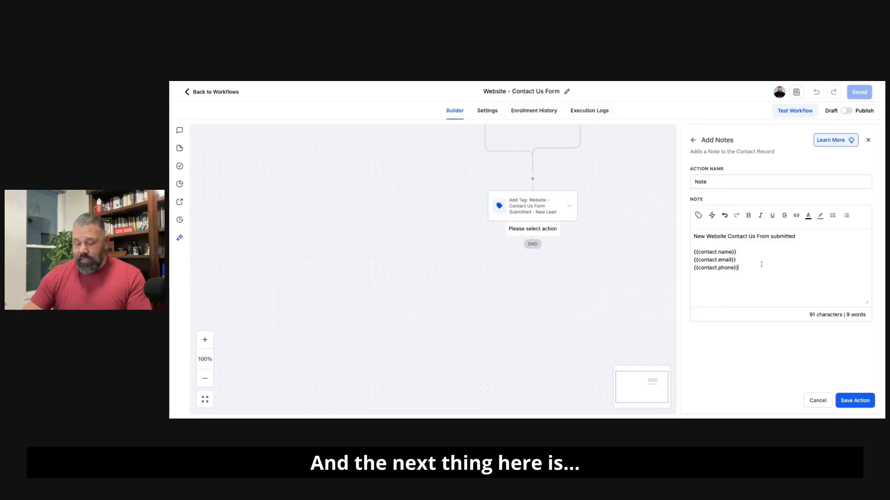
key(Return)
key(Return)
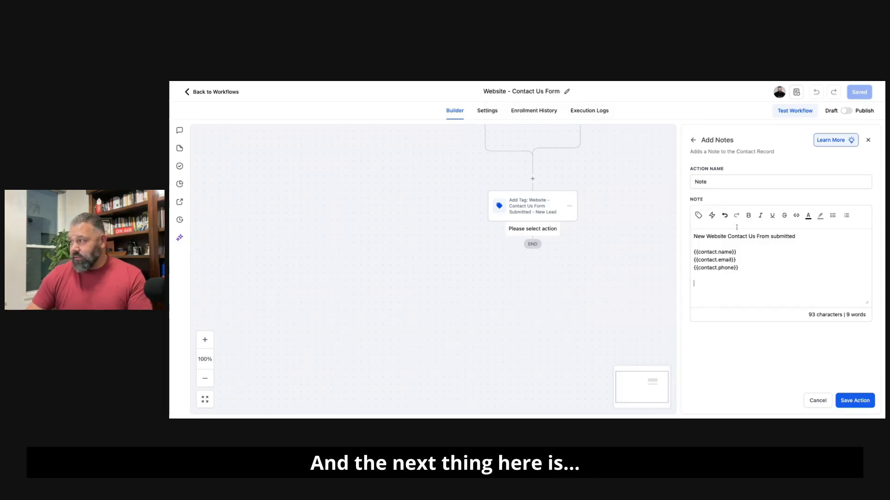
Step: Add "Message:" with the {{contact.message}} merge field at the end of the note, and save the action and the workflow
click(698, 215)
click(699, 284)
text(Message:)
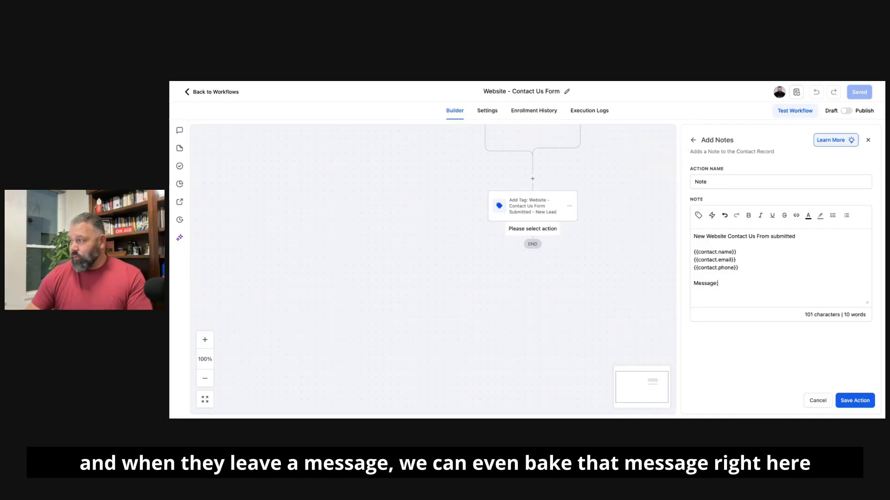
click(698, 215)
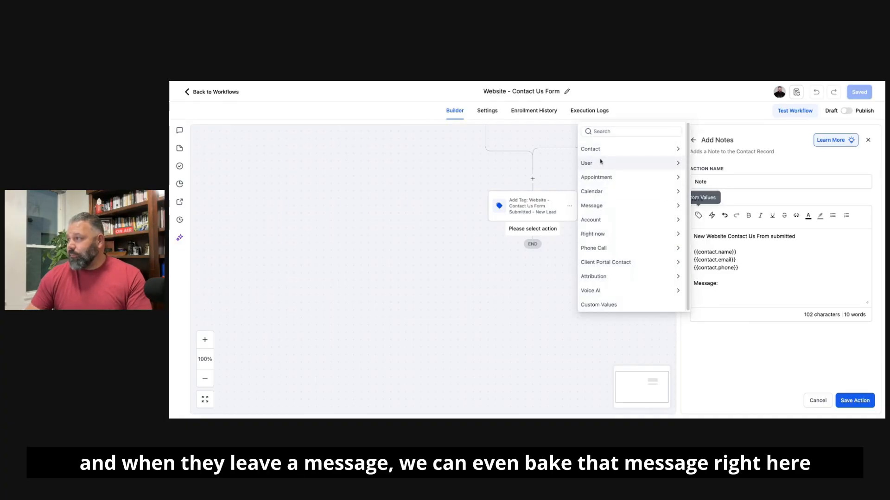
click(597, 207)
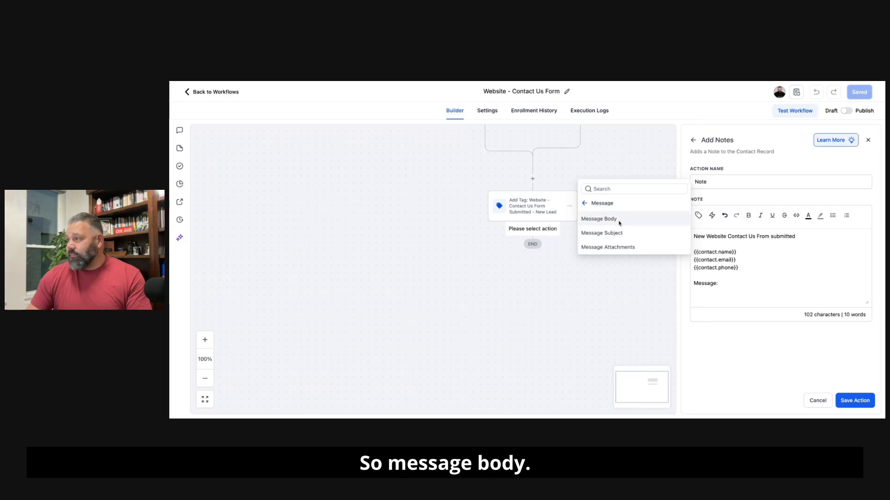
click(586, 203)
click(602, 149)
scroll(611, 241, down, 5)
click(602, 304)
click(613, 236)
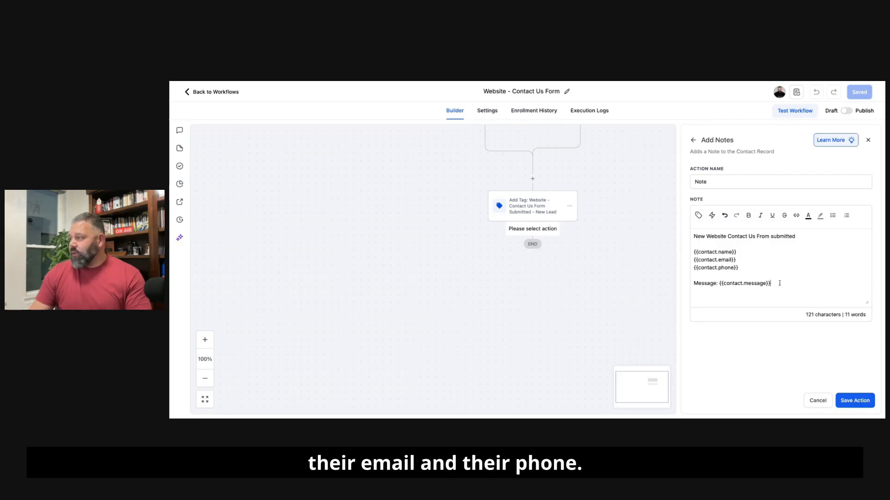
click(852, 403)
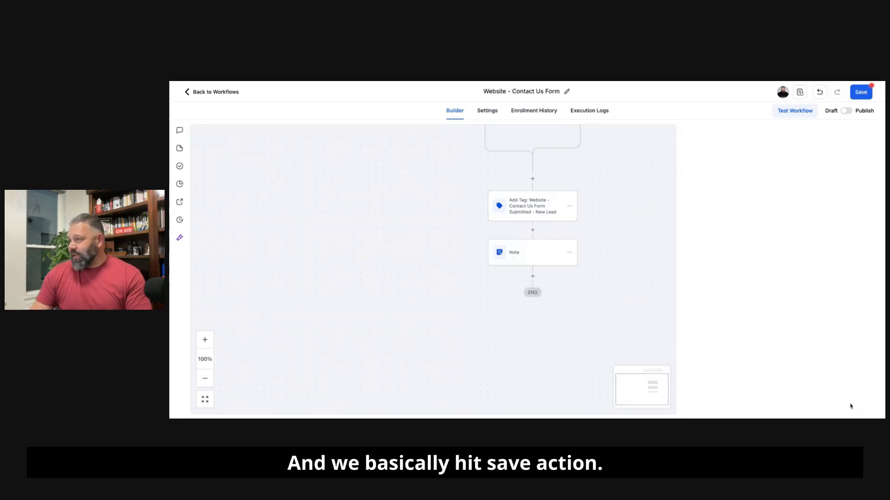
click(859, 92)
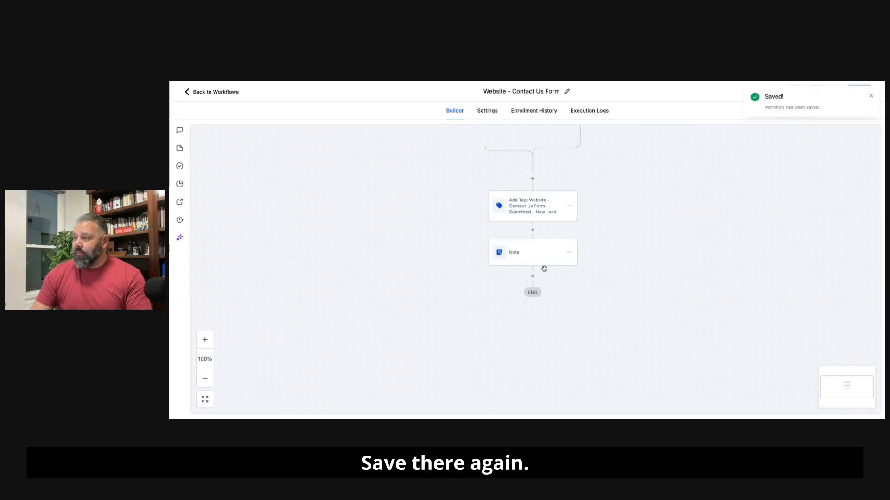
Step: Add a Create/Update Opportunity action after the note, using the Website Leads pipeline and the New Lead stage
click(533, 279)
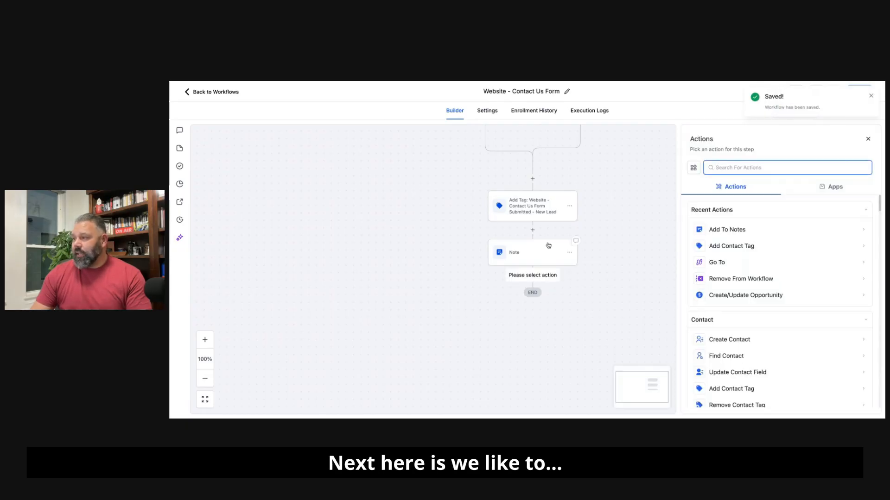
text(opp)
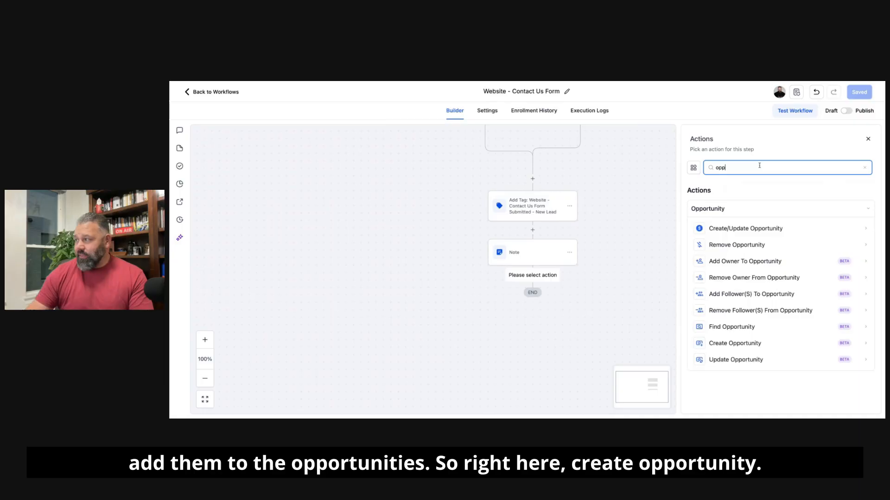
click(757, 229)
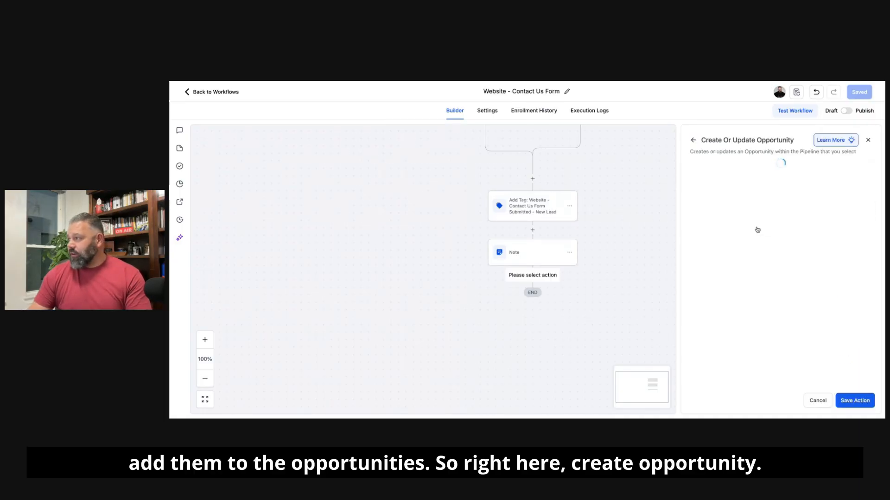
click(687, 256)
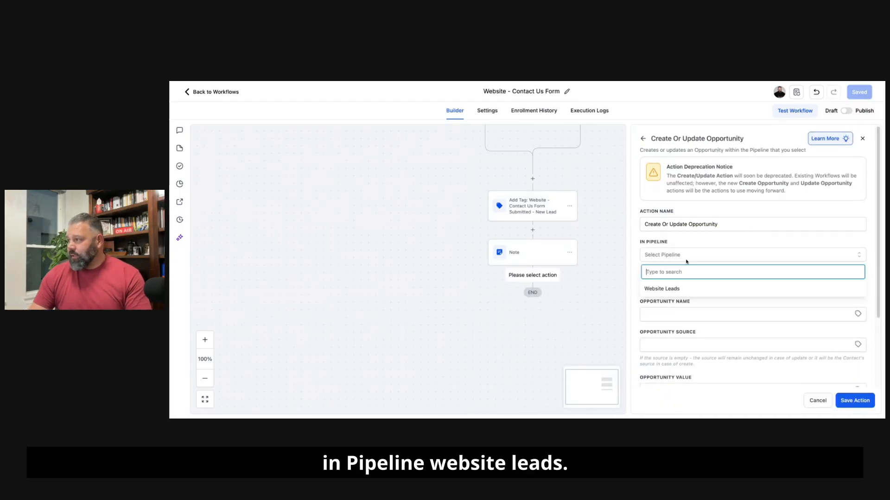
click(663, 288)
click(686, 285)
click(659, 316)
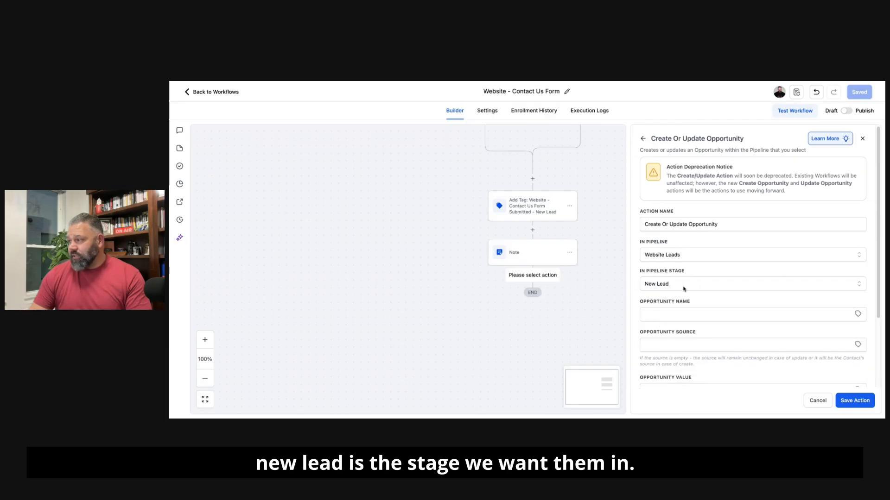
Step: Name the opportunity "{{contact.name}} - Website Lead", set its status to open and save the action
scroll(683, 289, down, 2)
click(683, 246)
text({{contact.name}} - Website Lead)
scroll(684, 246, down, 1)
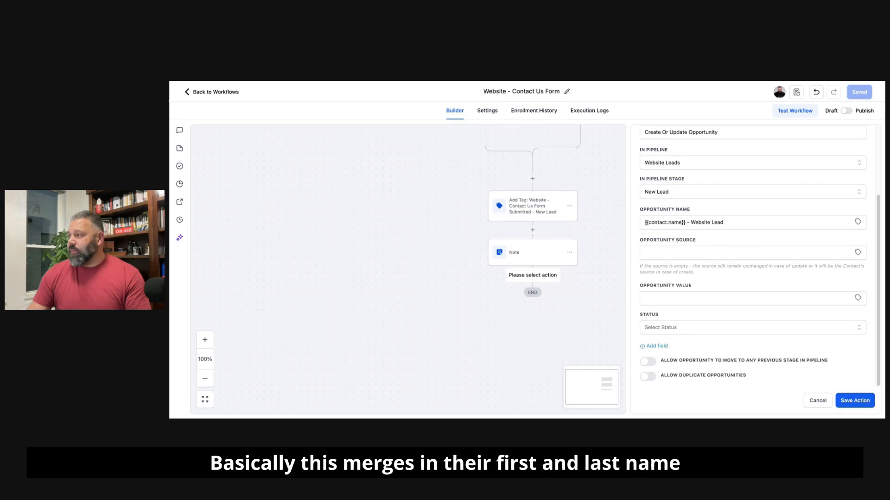
click(676, 223)
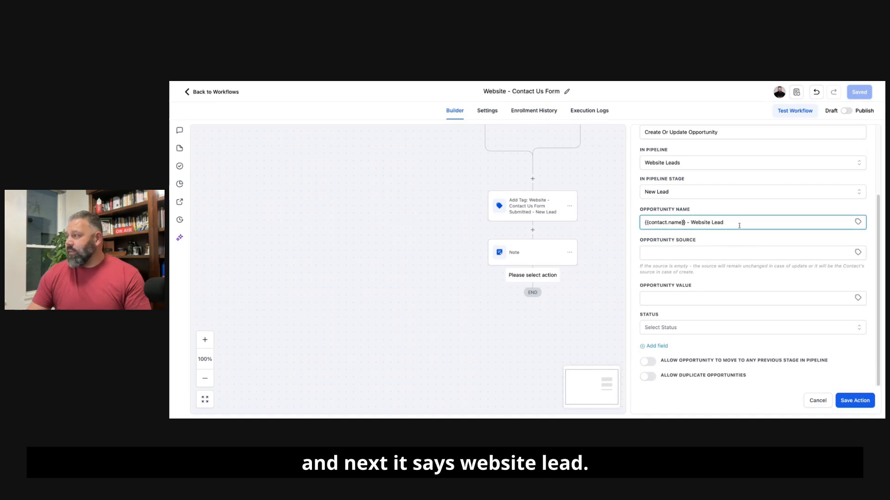
click(684, 328)
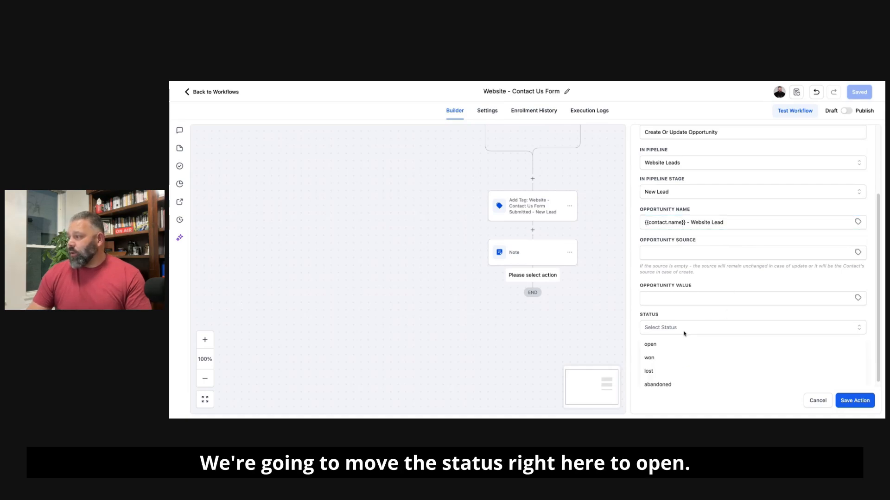
click(673, 343)
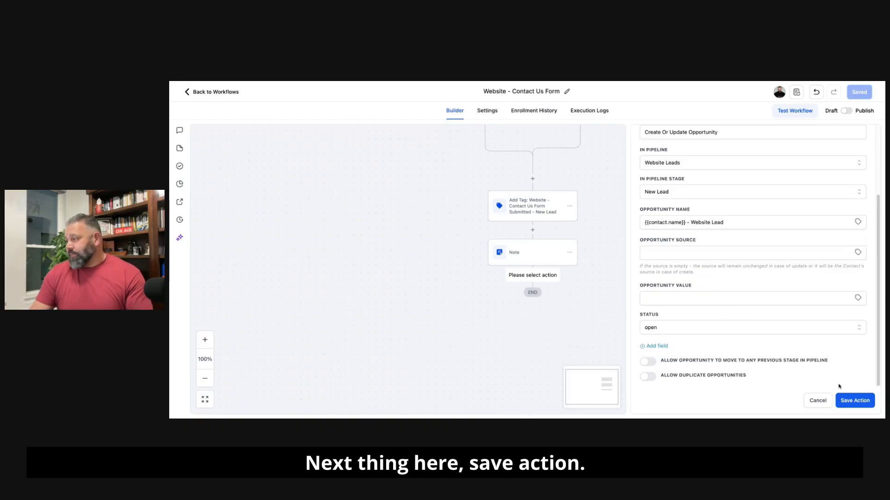
click(853, 400)
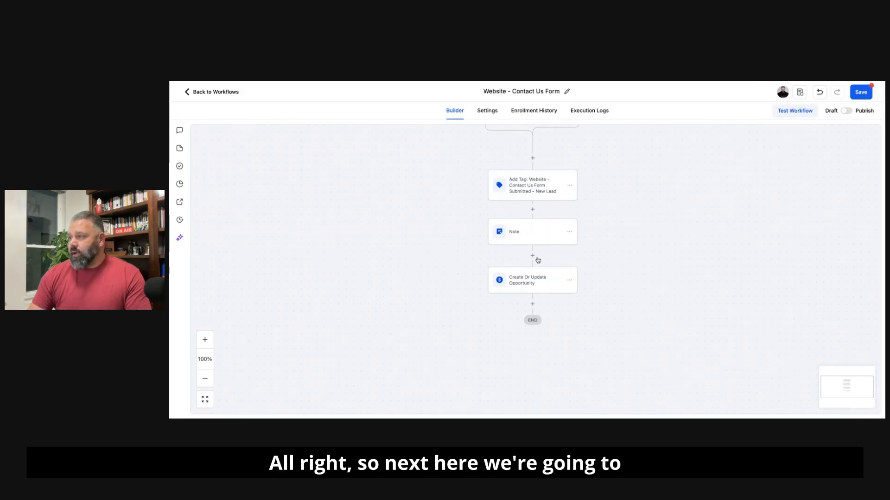
Step: Add a Send Internal Notification action after the opportunity action and set its notification type to Email
click(532, 303)
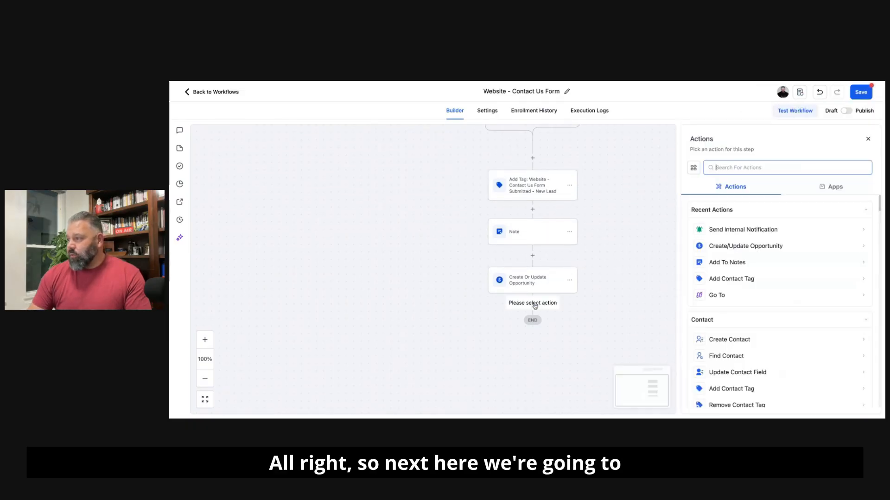
click(735, 230)
click(740, 216)
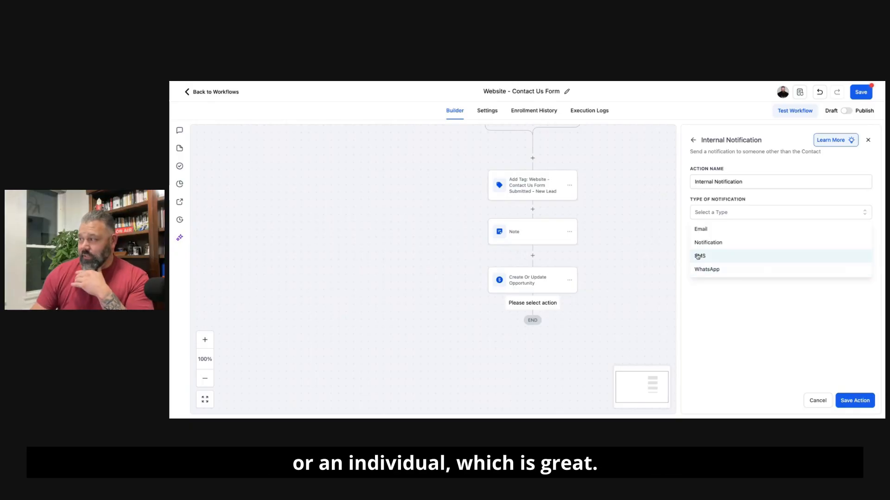
click(702, 229)
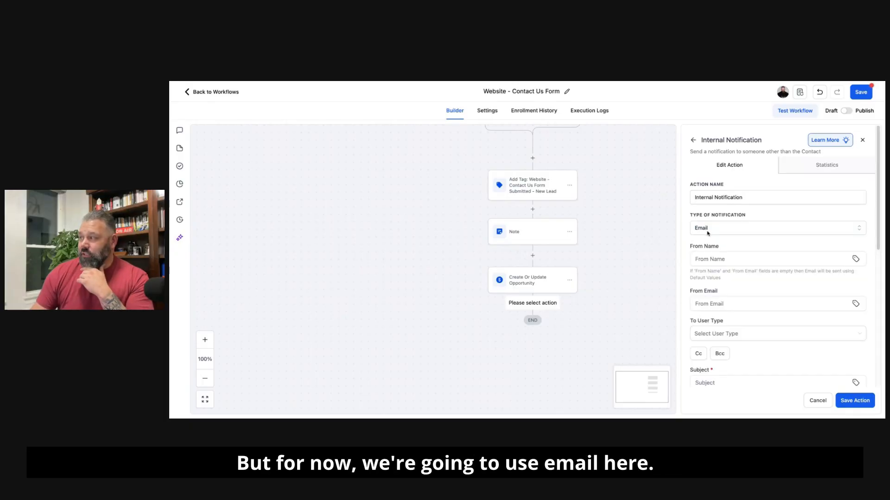
Step: Set the notification's From Name to {{location.name}} and From Email to {{location.email}} using the account merge fields
click(841, 263)
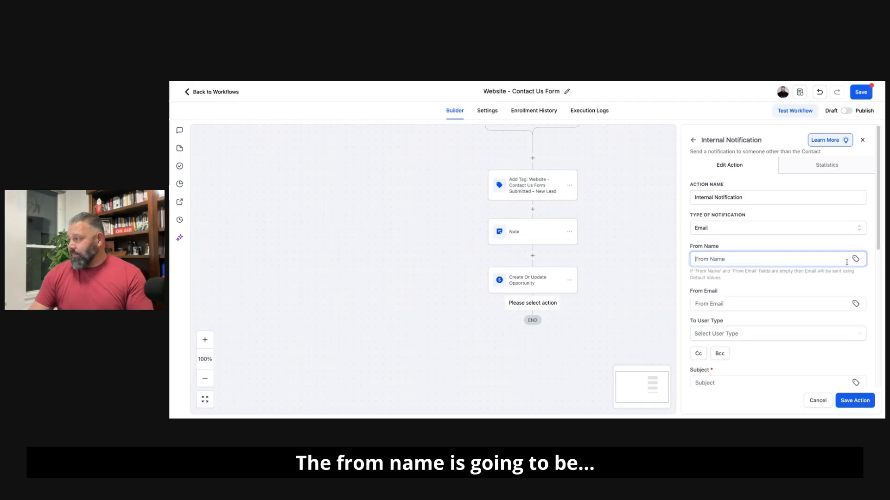
click(857, 262)
click(751, 262)
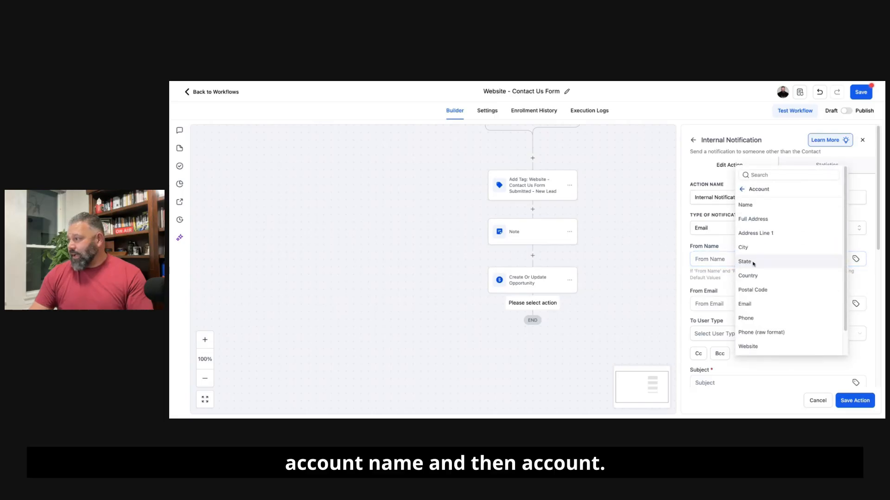
click(760, 205)
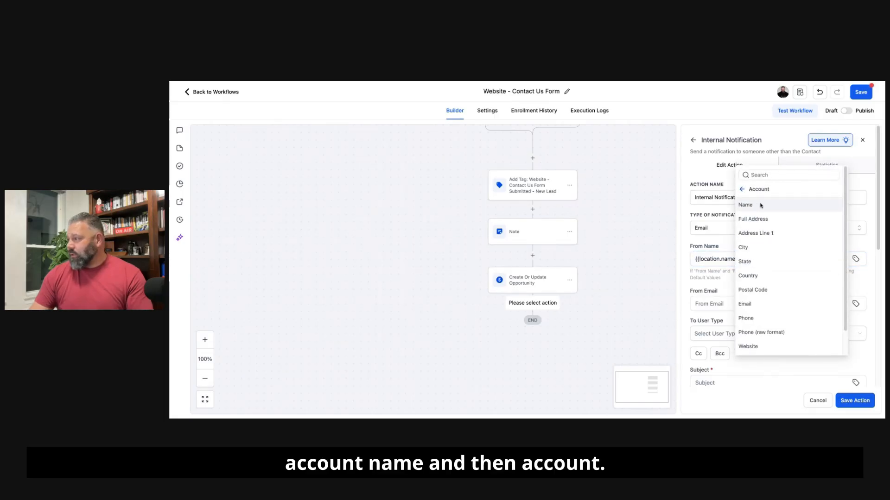
click(856, 305)
click(752, 308)
click(752, 348)
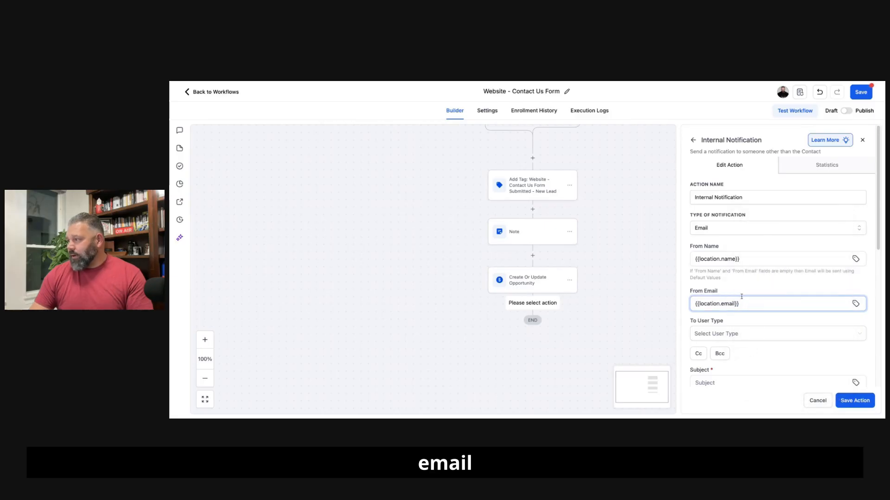
Step: Set the internal notification's recipient user type to All Users
scroll(741, 301, down, 3)
click(730, 214)
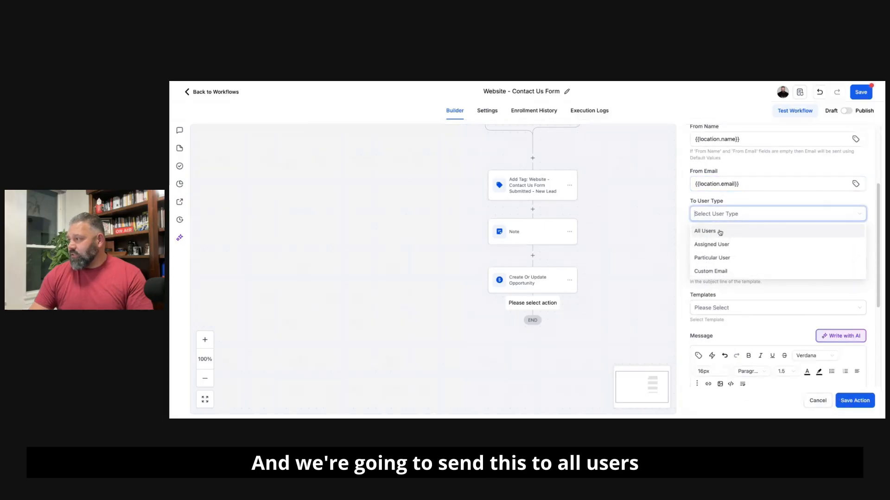
click(719, 231)
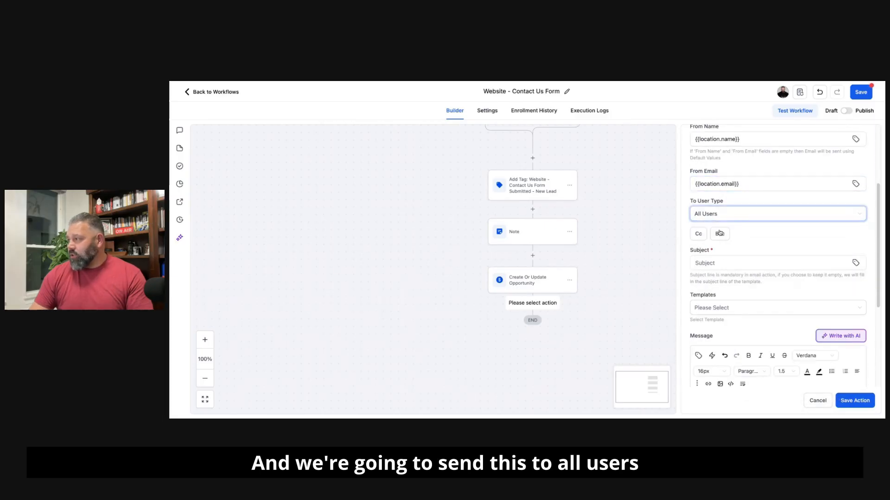
Step: Set the notification subject to "We got a new website lead - {{contact.name}}" with the contact's Full Name merge field
click(733, 261)
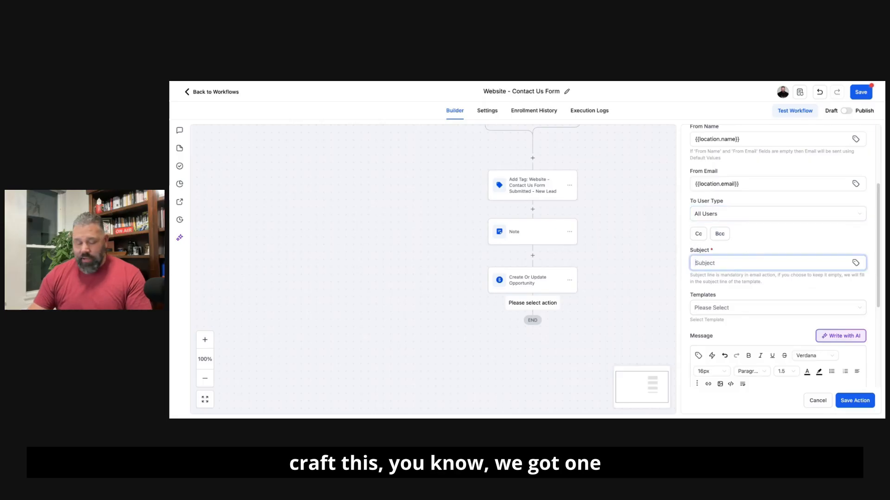
text(We got a new website lead!)
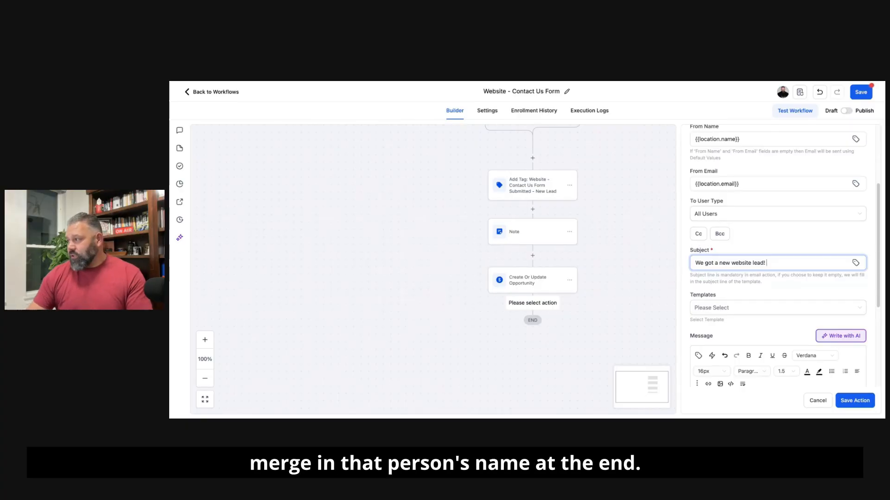
key(BackSpace)
text(-)
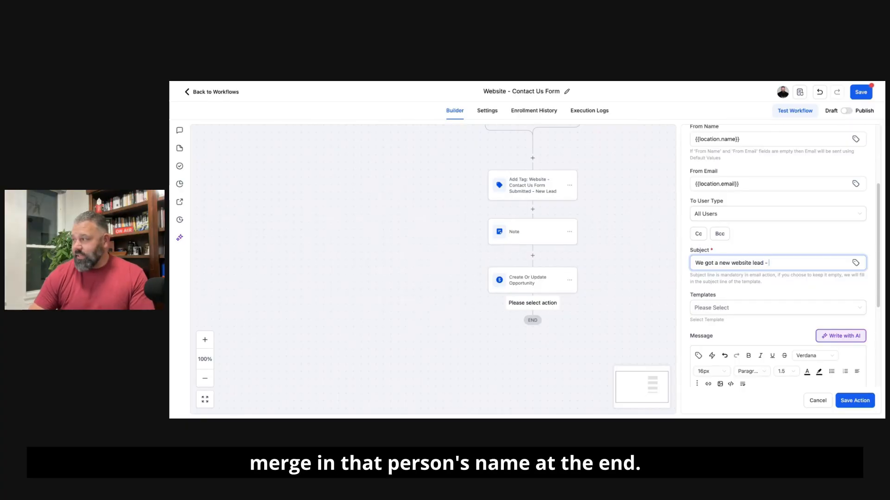
click(856, 262)
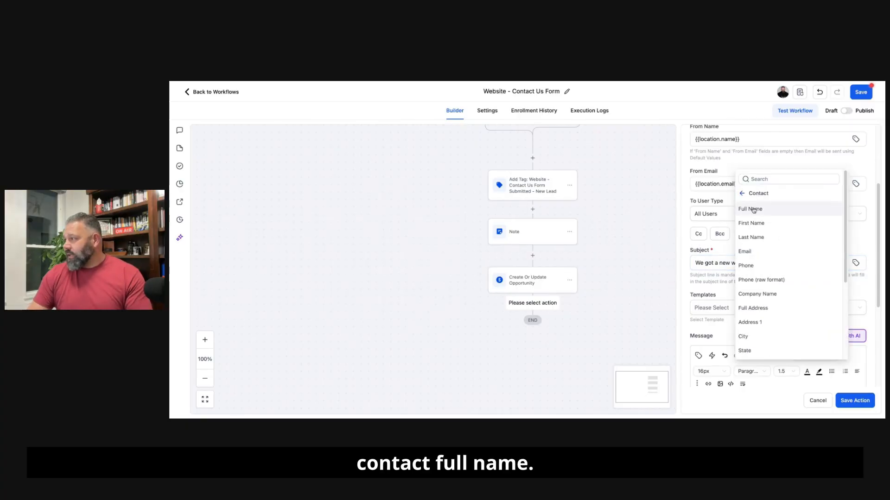
click(754, 212)
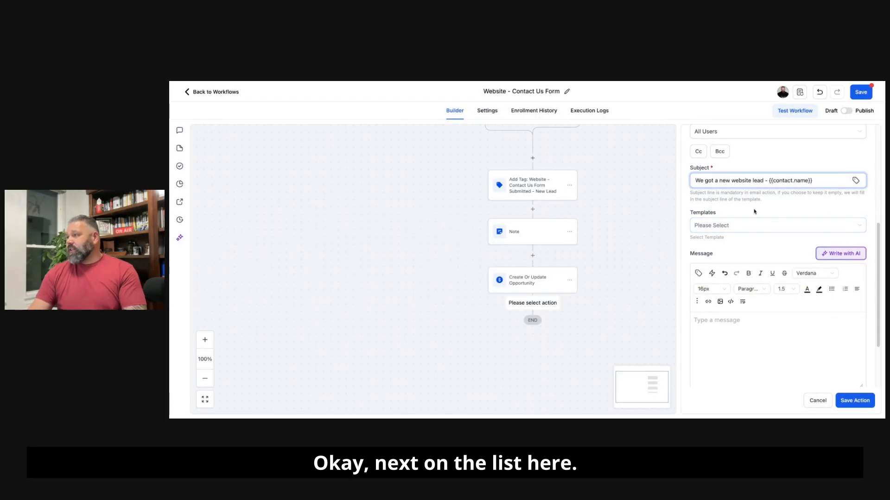
Step: Paste the prepared team message starting "Team, We just received a new website lead." into the notification body, and save the action and the workflow
scroll(744, 232, down, 2)
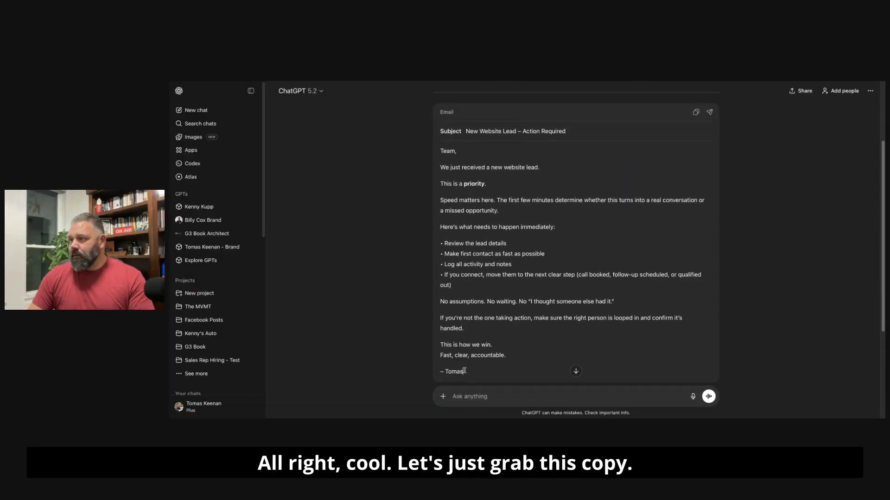
drag(463, 371, 440, 152)
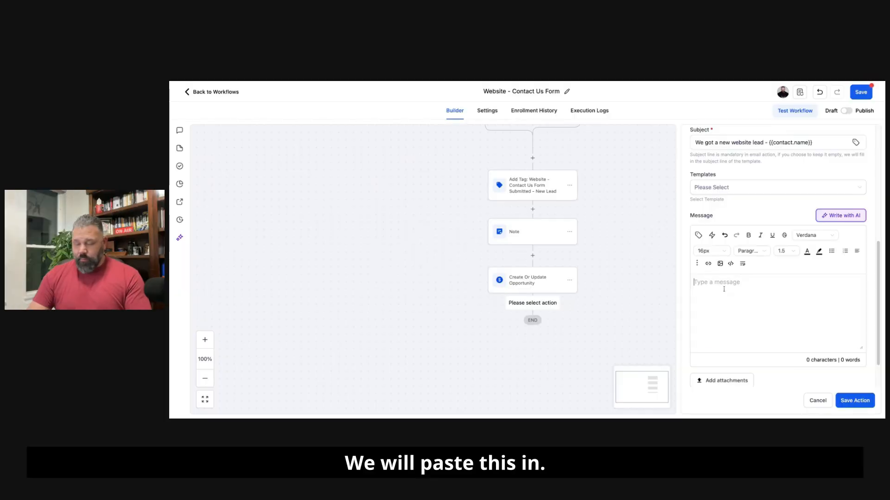
key(ctrl+v)
scroll(750, 236, down, 3)
scroll(749, 236, up, 3)
scroll(750, 236, up, 3)
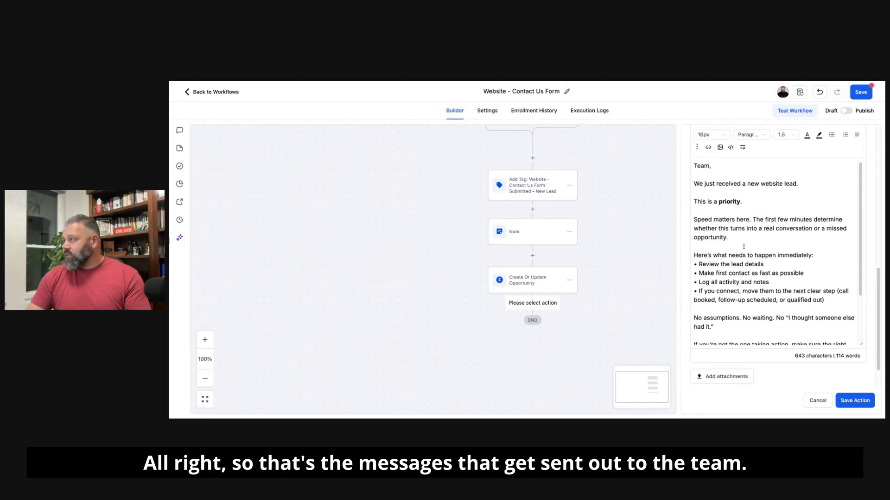
scroll(762, 265, down, 3)
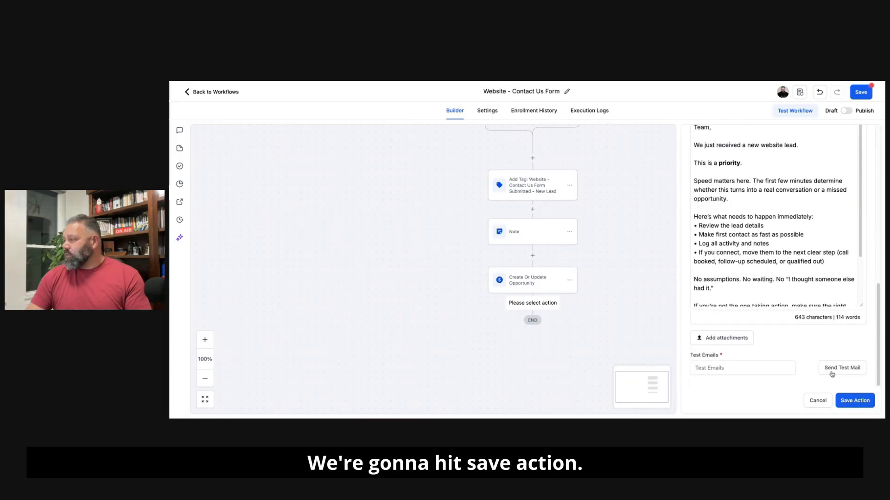
click(855, 400)
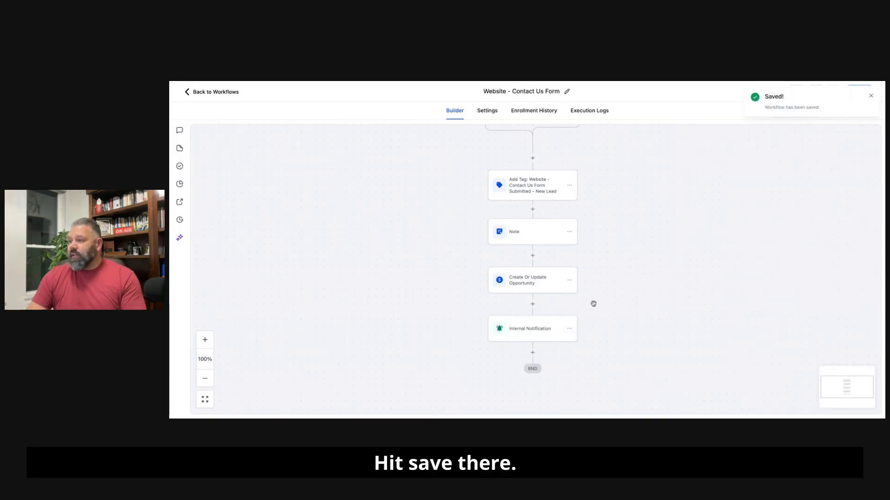
Step: Add an Email action after the Internal Notification by searching the actions for "email"
scroll(574, 318, down, 1)
click(536, 306)
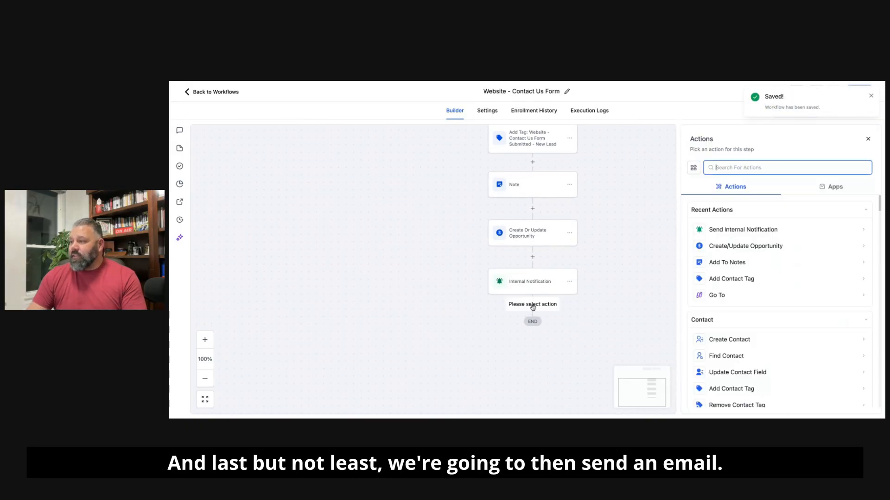
text(emsil)
key(BackSpace)
key(BackSpace)
key(BackSpace)
text(ail)
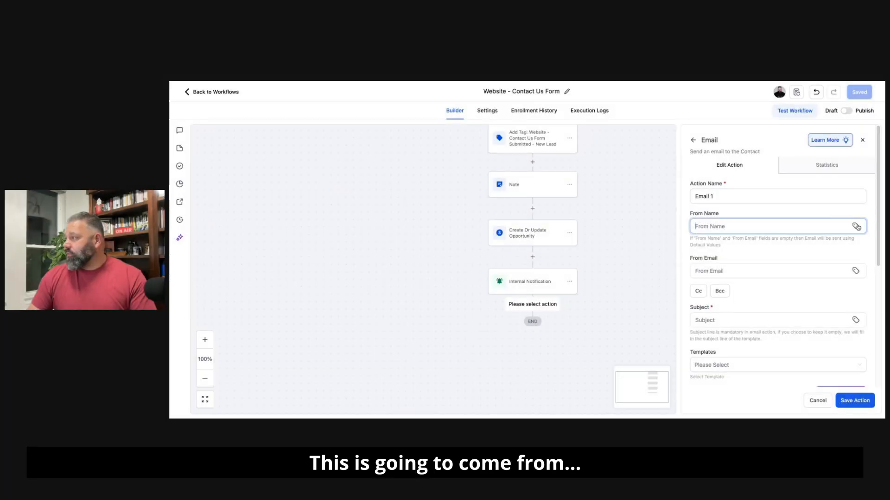
Step: Set the email's From Name to {{location.name}} and its From Email to {{location.email}}
click(856, 226)
click(797, 240)
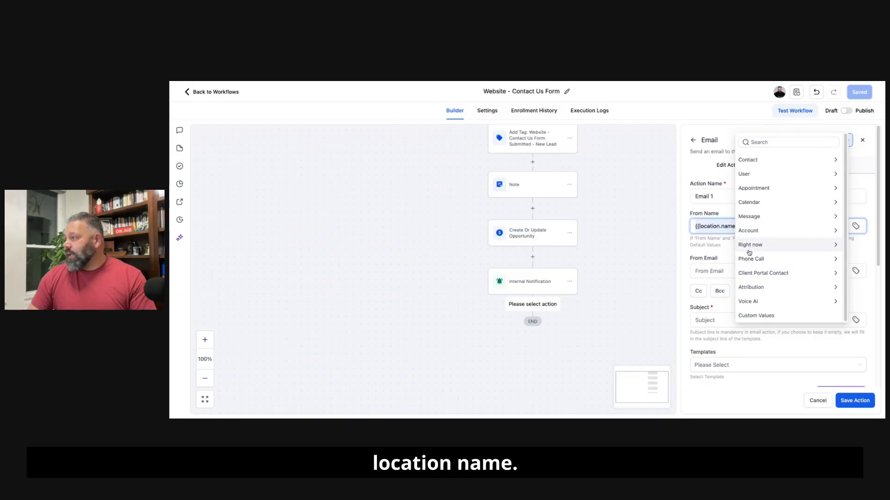
click(715, 268)
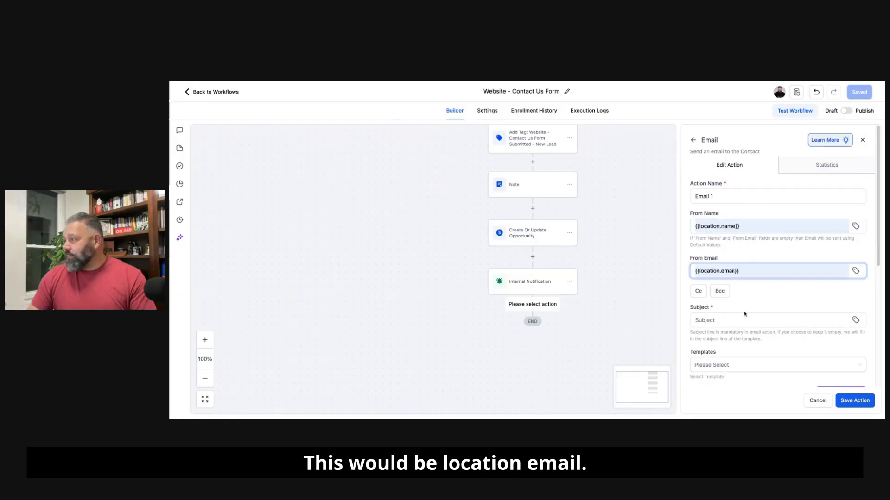
Step: Enter the email subject "We got your message, {{contact.first_name}}" using the contact's First Name merge field
click(723, 320)
text(We got your message,)
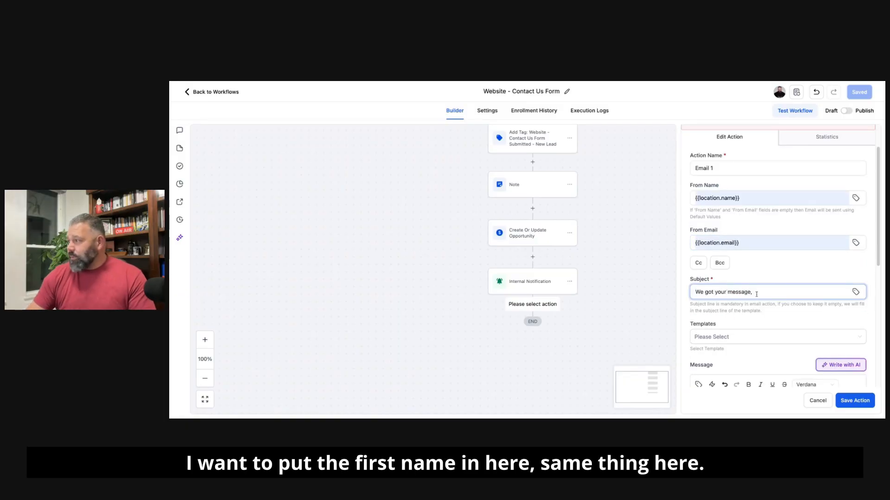
click(856, 292)
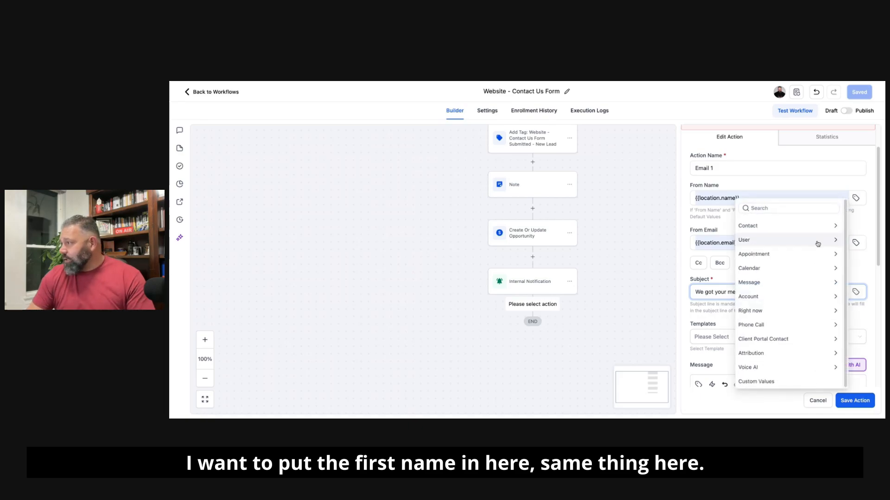
click(777, 223)
click(755, 250)
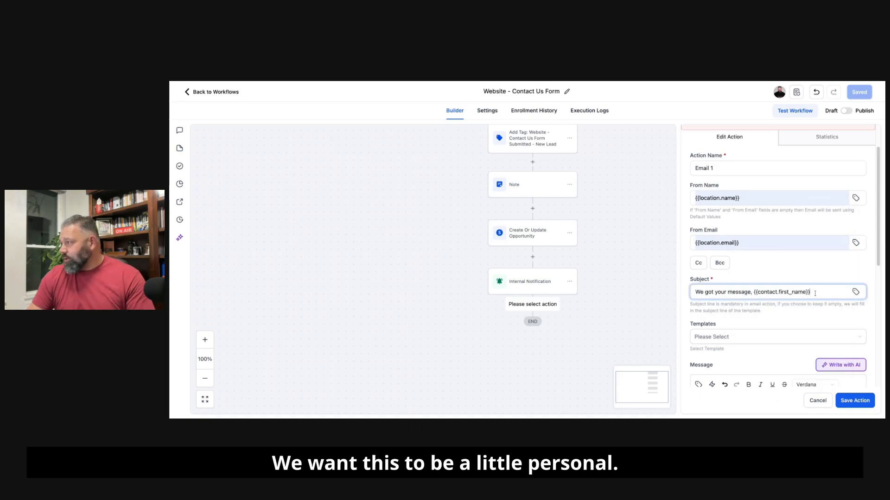
Step: Switch to ChatGPT, have it draft a confirmation email promising contact within the next 24 hours, and copy the generated body
scroll(787, 278, down, 8)
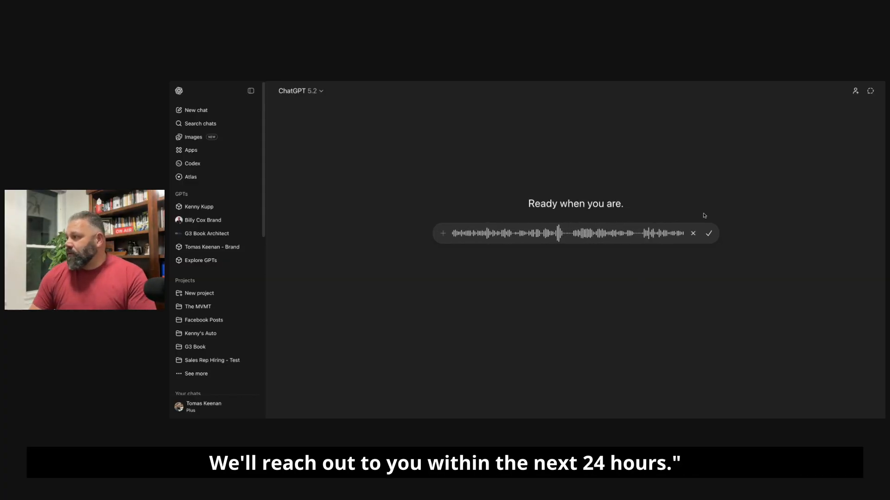
click(709, 233)
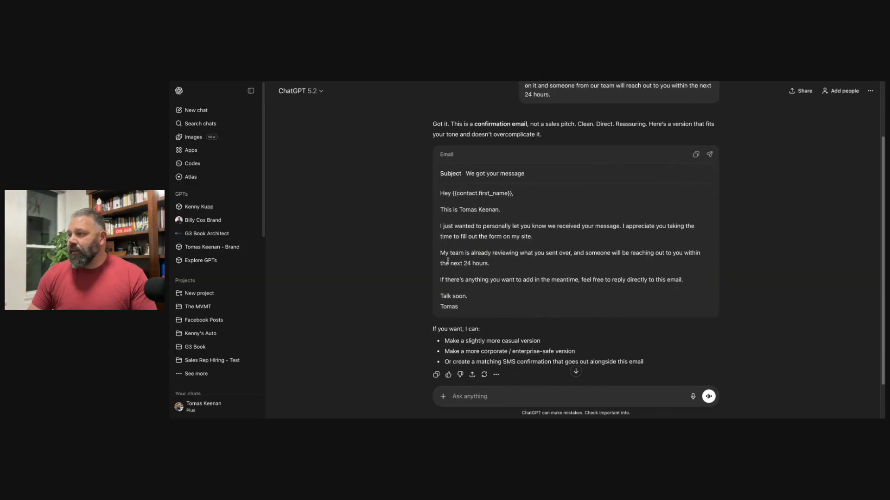
click(446, 260)
key(super+a)
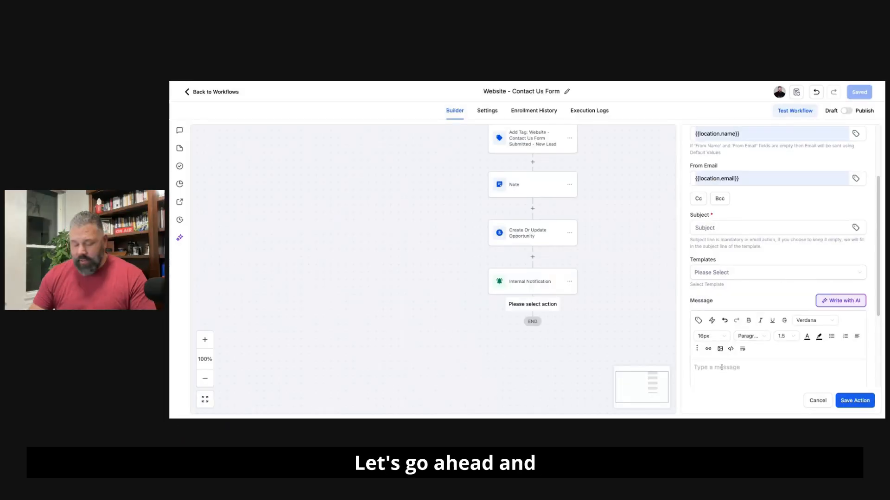
Step: Paste the drafted body into the workflow email, space its paragraphs, and add "or grab a spot on my calendar that works best for you:" with the booking URL
click(721, 368)
key(super+v)
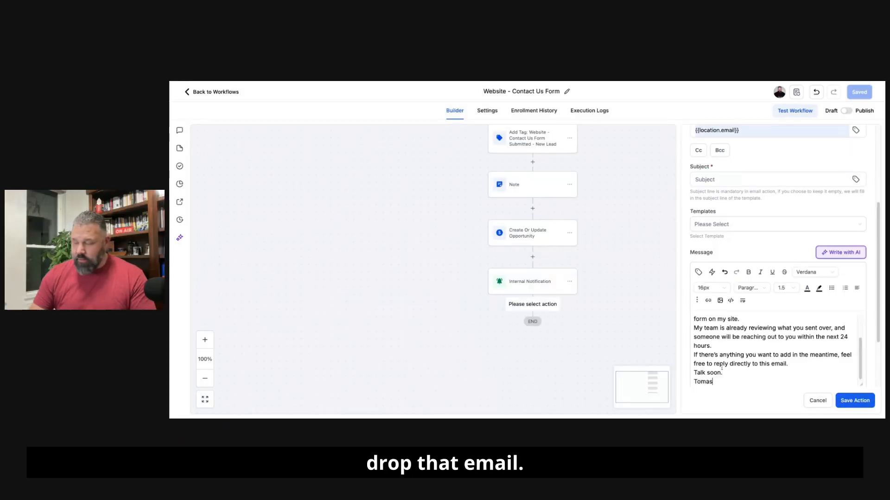
scroll(721, 367, down, 3)
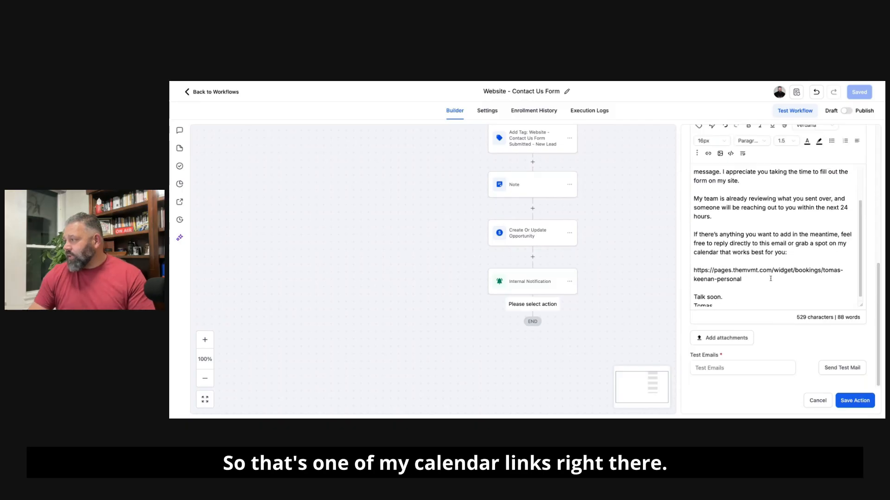
scroll(771, 279, down, 1)
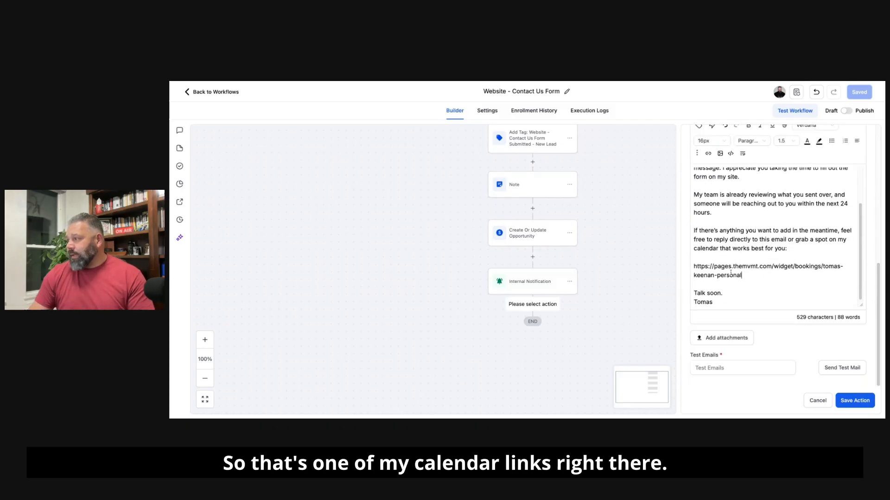
Step: Turn the calendar booking URL in the message into a hyperlink to the same address that opens in a new window
drag(744, 276, 698, 264)
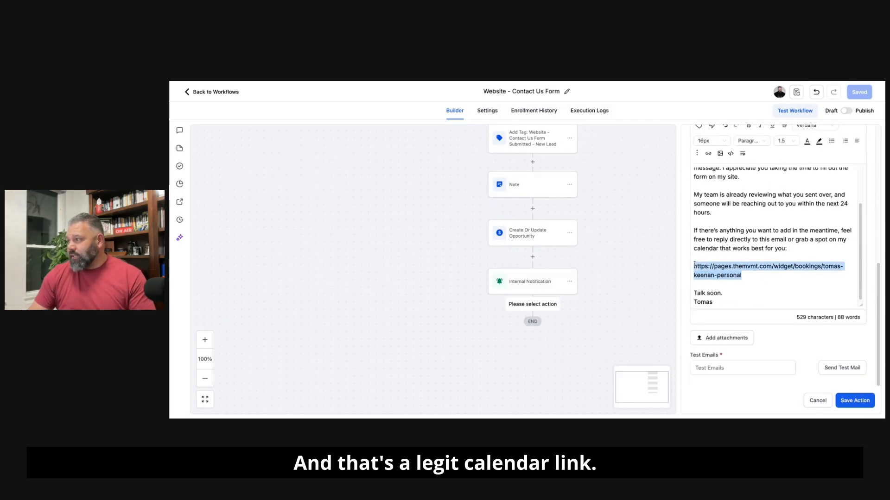
scroll(746, 230, up, 1)
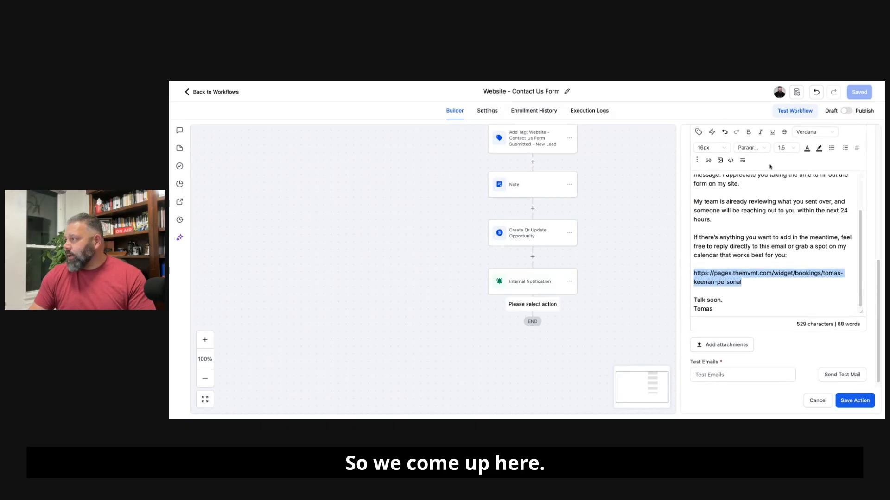
scroll(733, 227, up, 3)
click(708, 227)
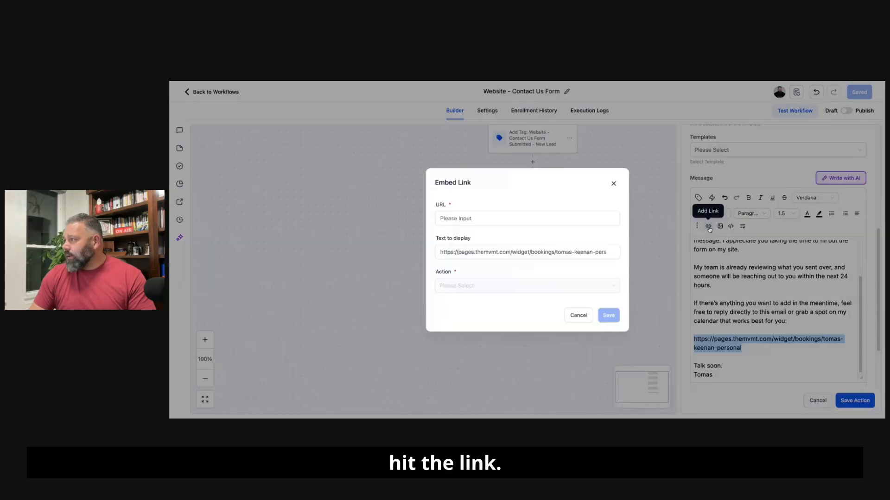
triple_click(528, 251)
key(ctrl+c)
click(486, 218)
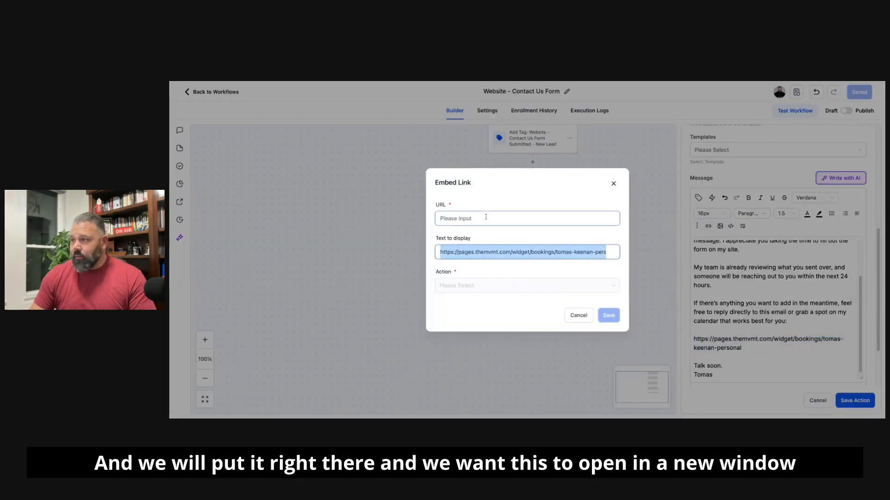
key(ctrl+v)
click(471, 284)
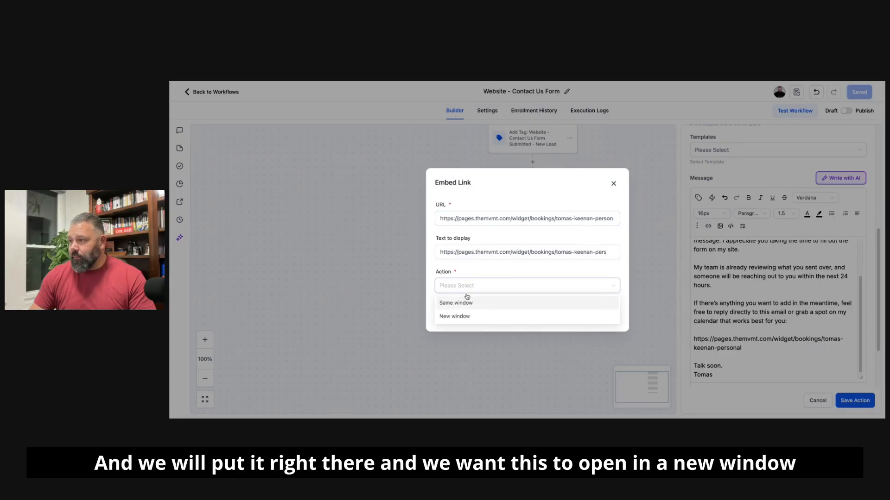
click(459, 315)
click(609, 315)
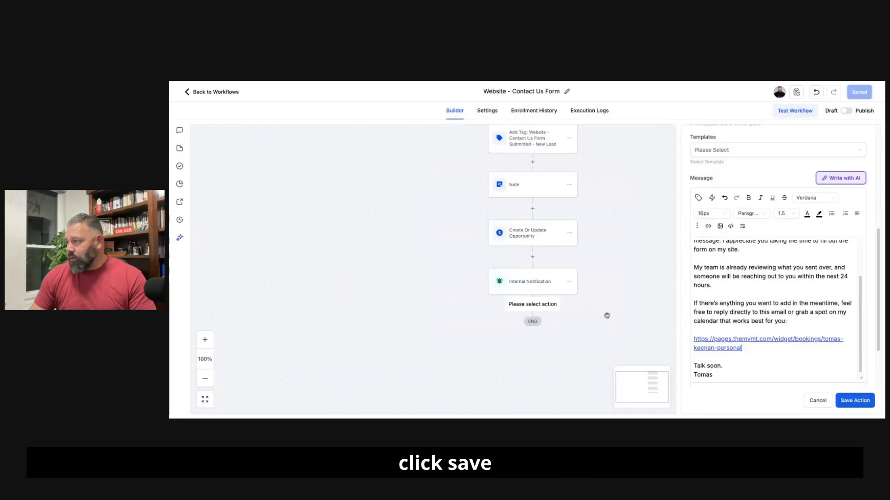
Step: Save the confirmation email action and the Website - Contact Us Form workflow
scroll(729, 310, down, 1)
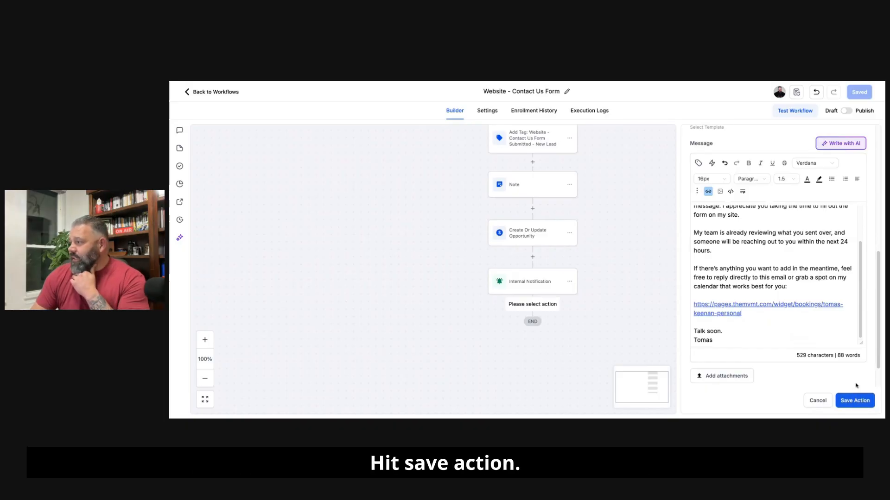
click(855, 400)
click(861, 93)
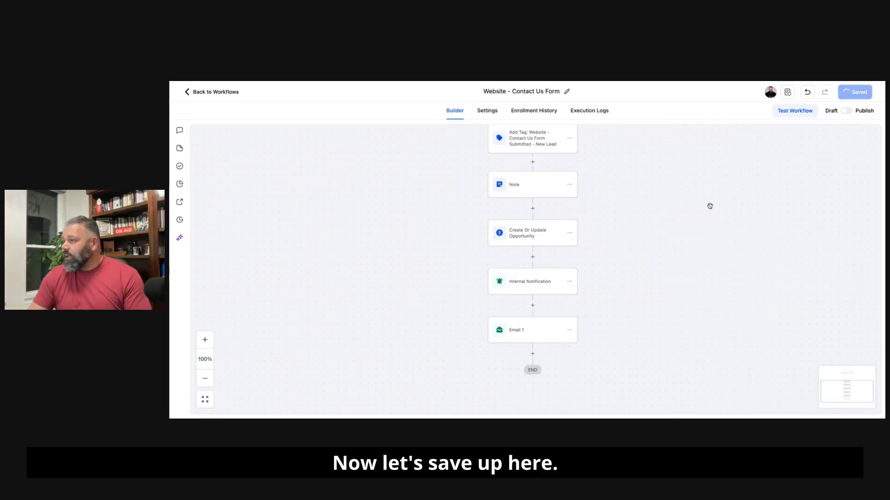
Step: Review the workflow sequence from the form submission trigger through the tag, note, opportunity, internal notification and email actions
scroll(686, 225, up, 5)
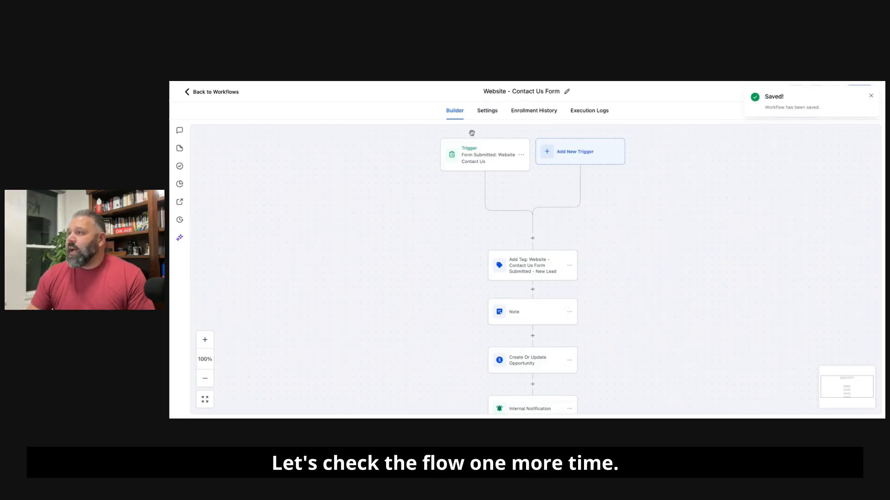
scroll(489, 149, down, 1)
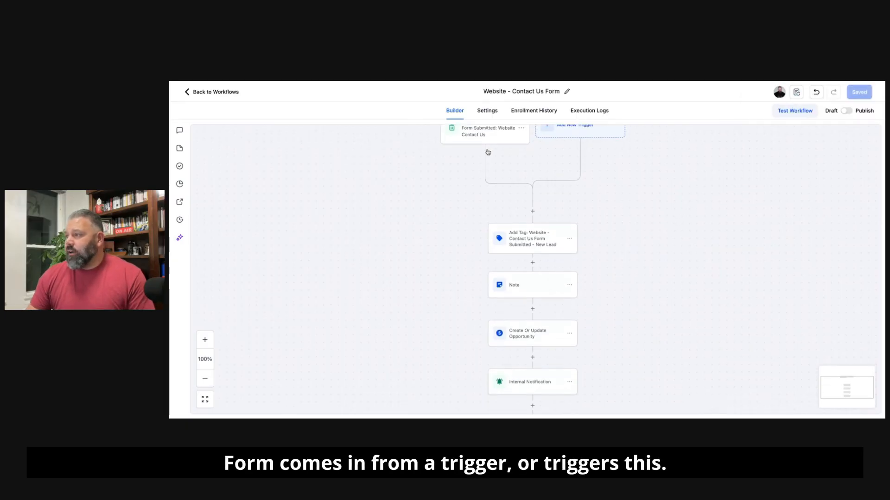
scroll(534, 235, down, 1)
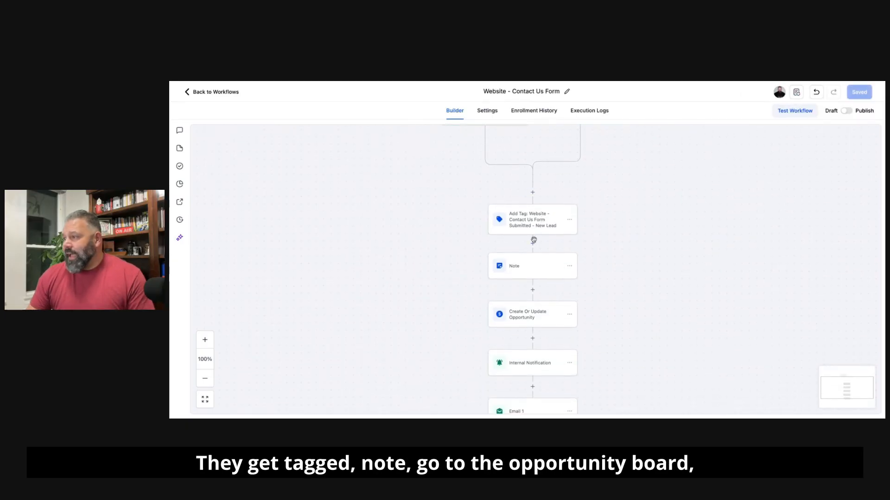
scroll(527, 268, down, 1)
scroll(545, 293, down, 2)
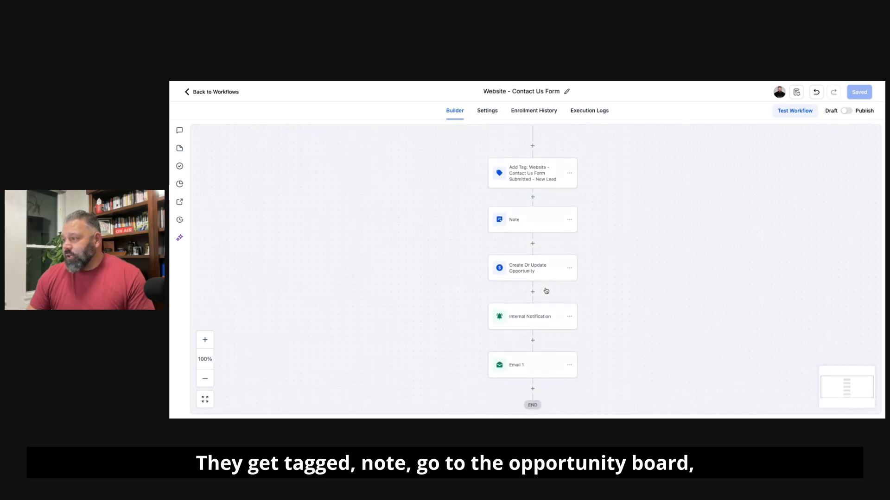
scroll(476, 325, down, 1)
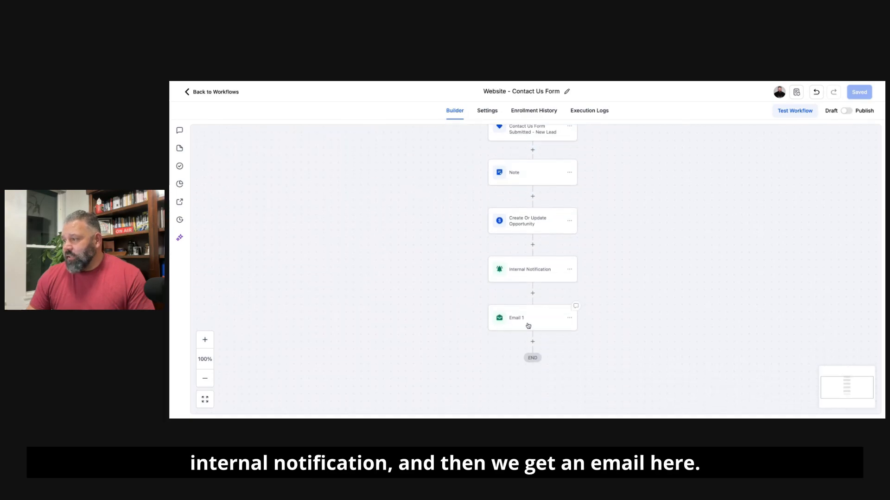
scroll(718, 222, up, 1)
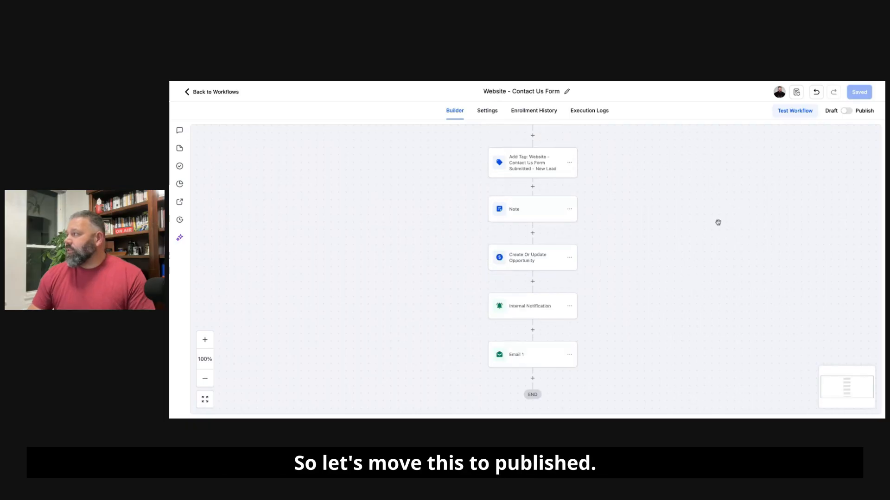
Step: Switch the Website - Contact Us Form workflow from draft to published and save it
click(845, 113)
click(861, 94)
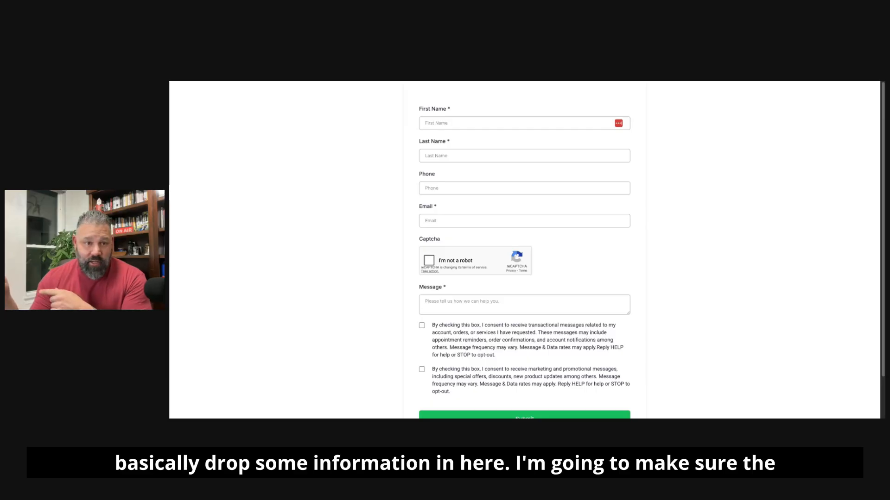
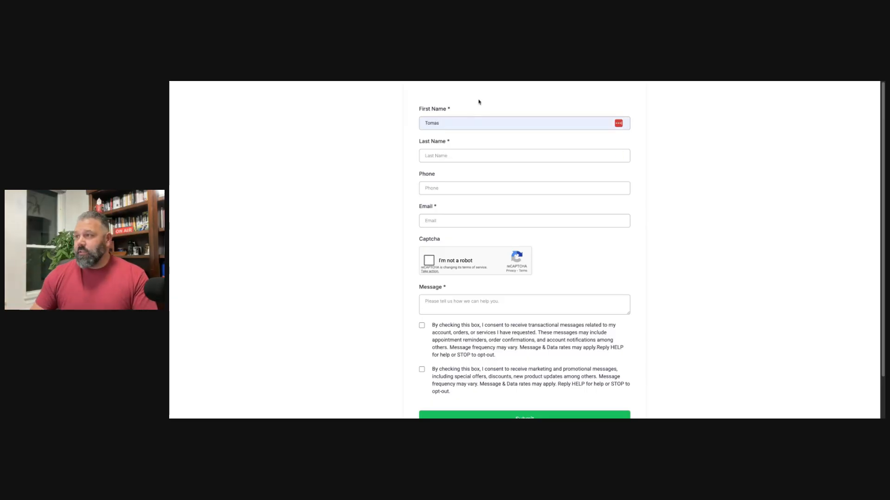
Step: Fill in the test lead's first name, last name, phone number and email on the live contact form
click(443, 156)
click(443, 188)
click(448, 219)
Step: Complete the captcha, enter the message "Test 550", accept the transactional and marketing consents, and submit the form
click(429, 260)
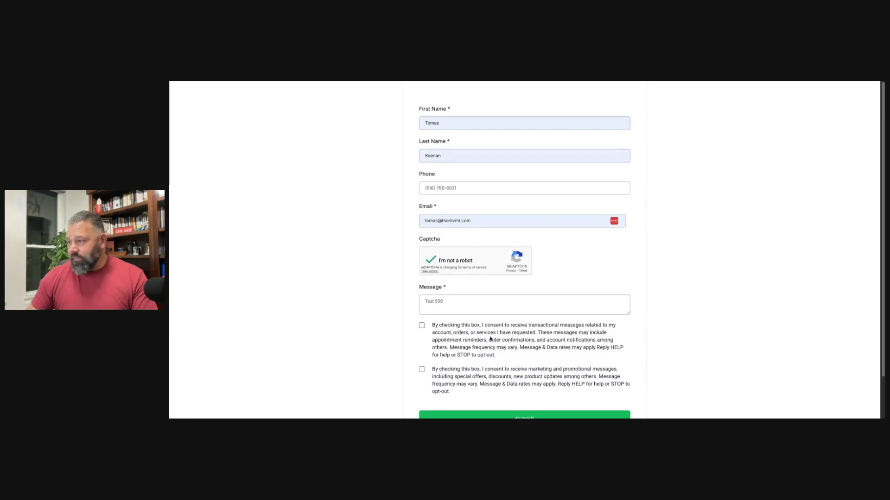
click(422, 326)
click(422, 369)
scroll(490, 373, down, 2)
click(509, 376)
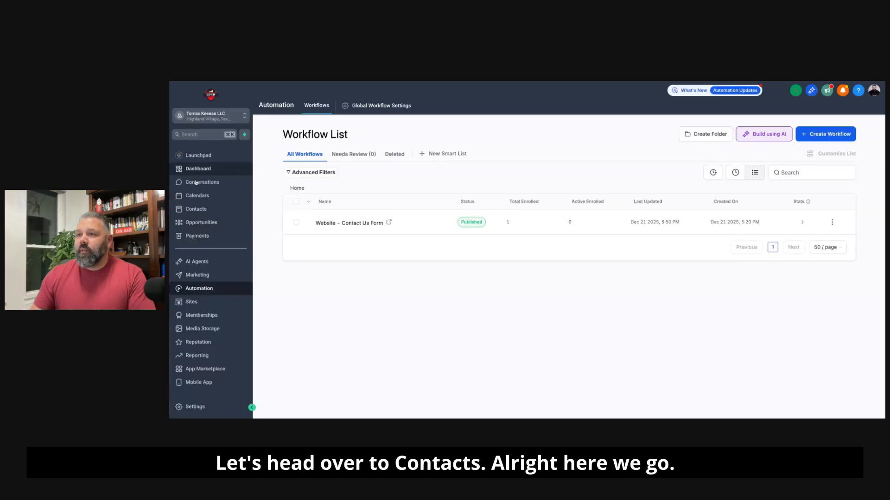
Step: Open the test lead's contact record in HighLevel and examine its message, tags and past automation workflows
click(196, 211)
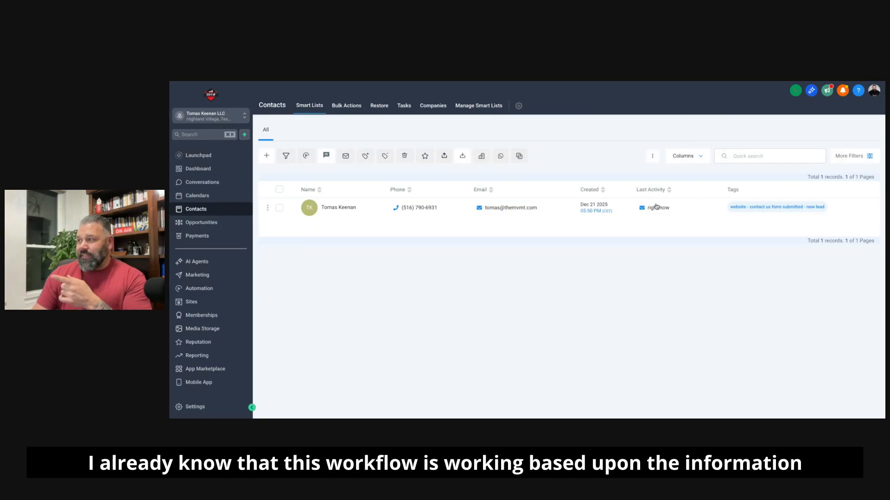
click(340, 208)
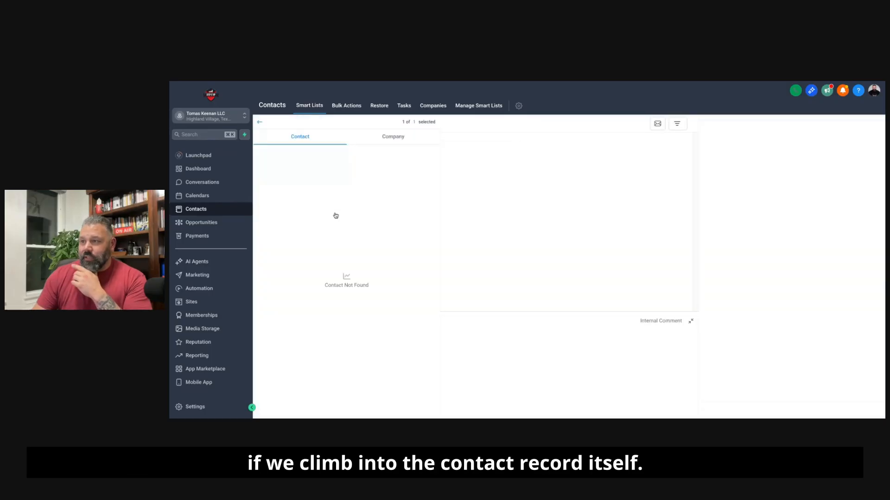
scroll(350, 268, down, 5)
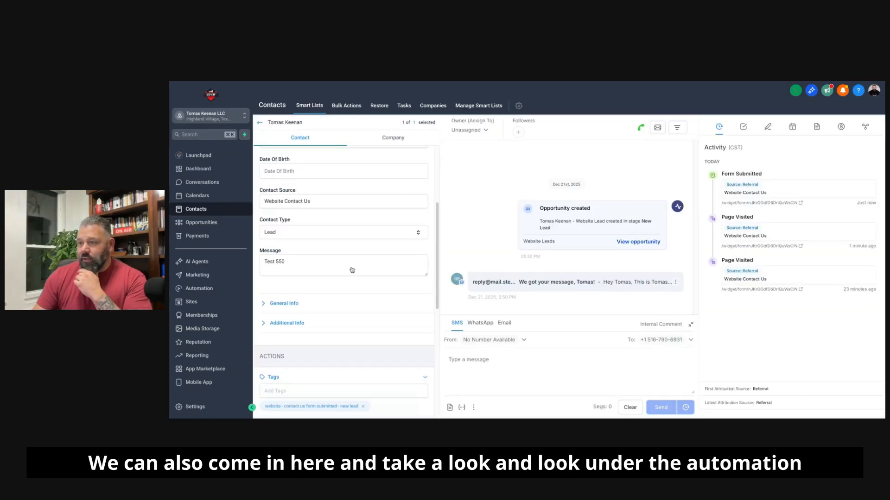
scroll(352, 271, down, 3)
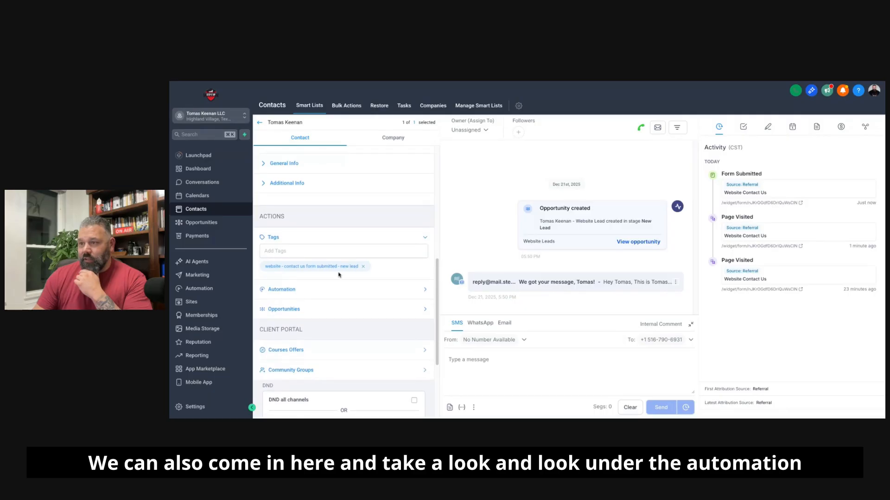
click(327, 290)
scroll(282, 310, down, 1)
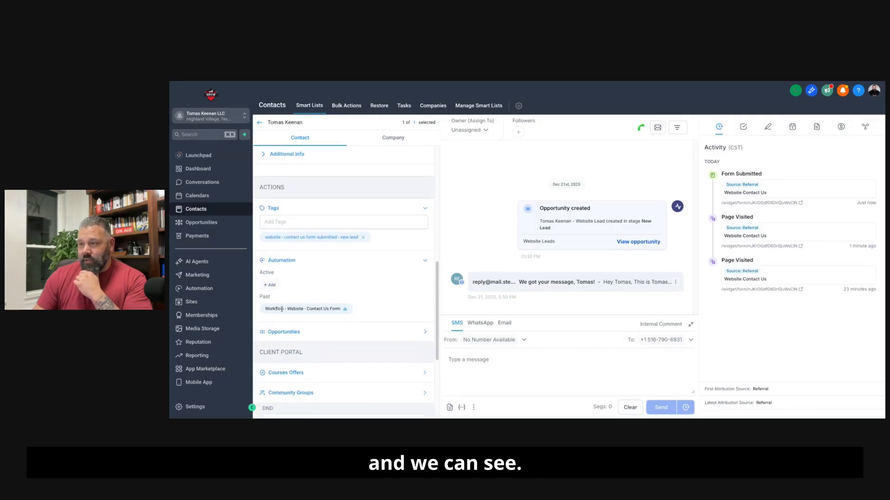
drag(265, 308, 337, 310)
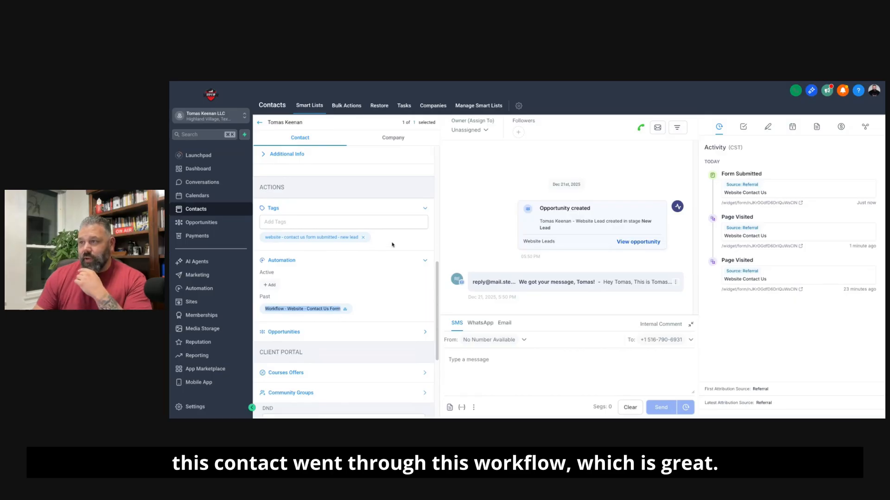
scroll(369, 249, up, 10)
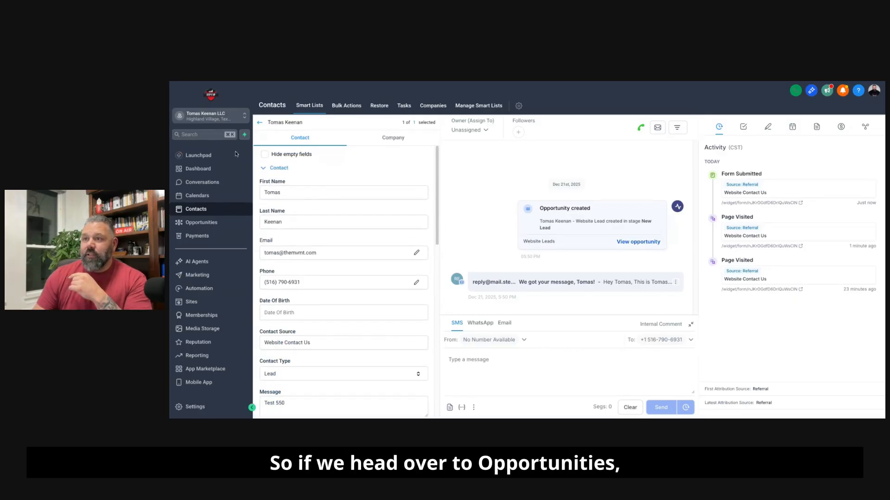
Step: Open the test lead's opportunity in the Website Leads pipeline, set its opportunity value to $1000 and update it
click(207, 222)
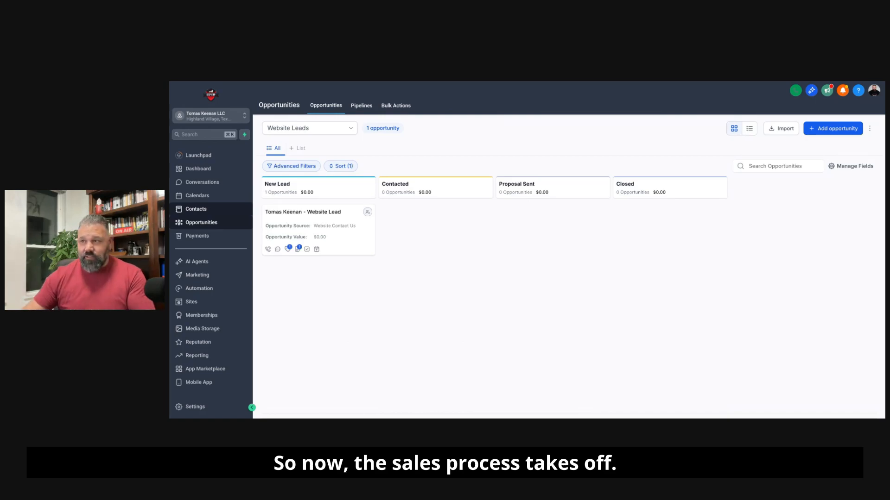
click(346, 237)
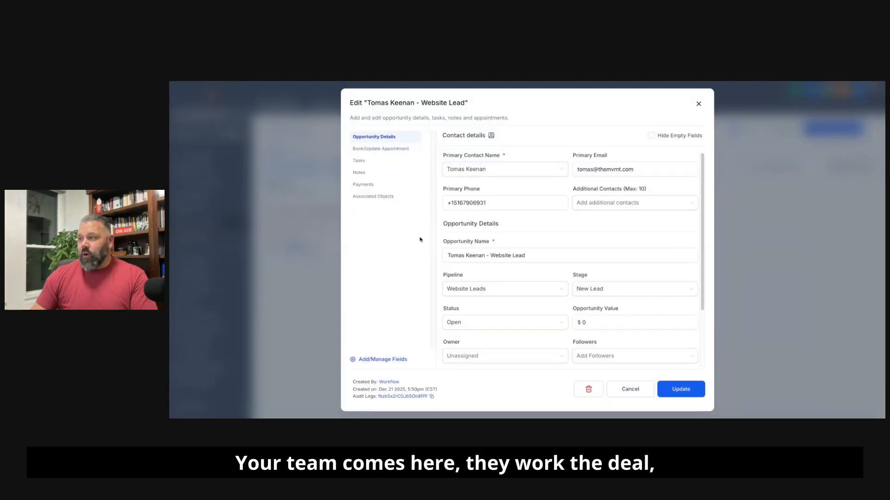
click(582, 325)
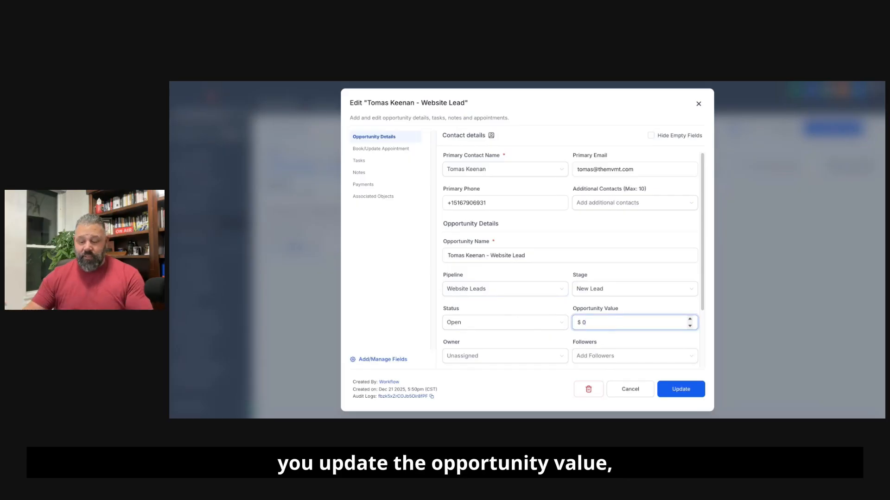
text(100)
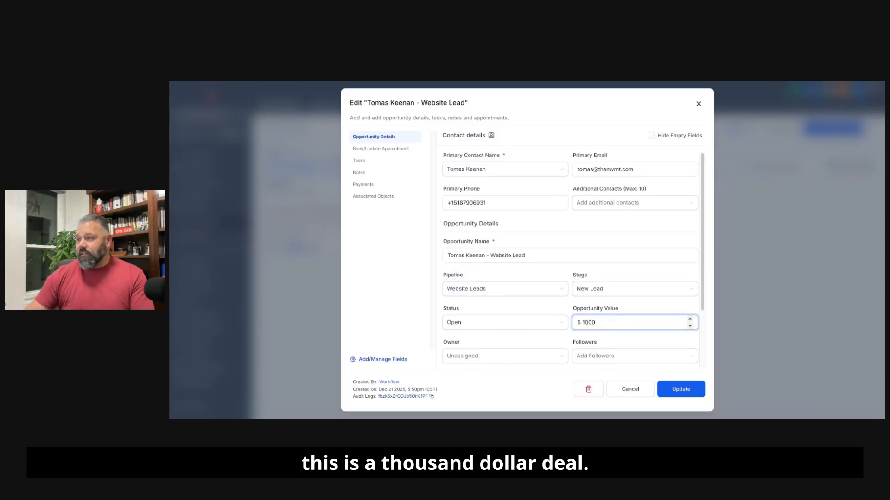
click(526, 356)
click(526, 341)
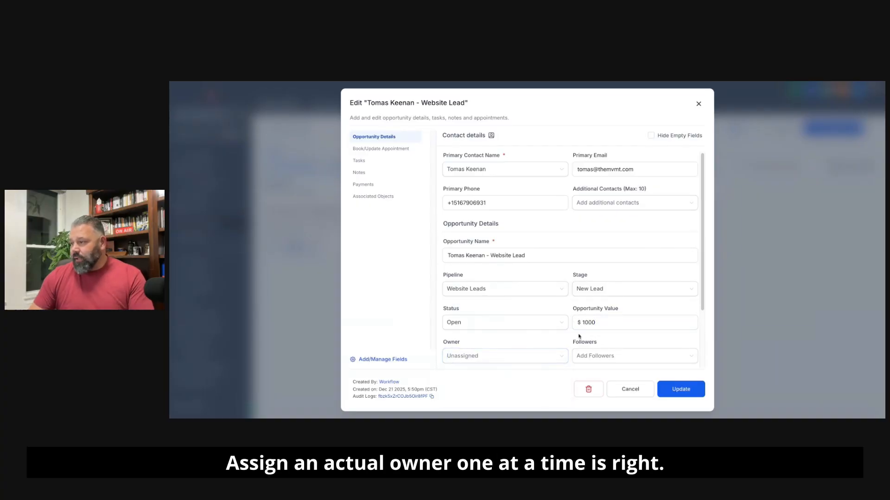
scroll(579, 334, down, 1)
click(671, 390)
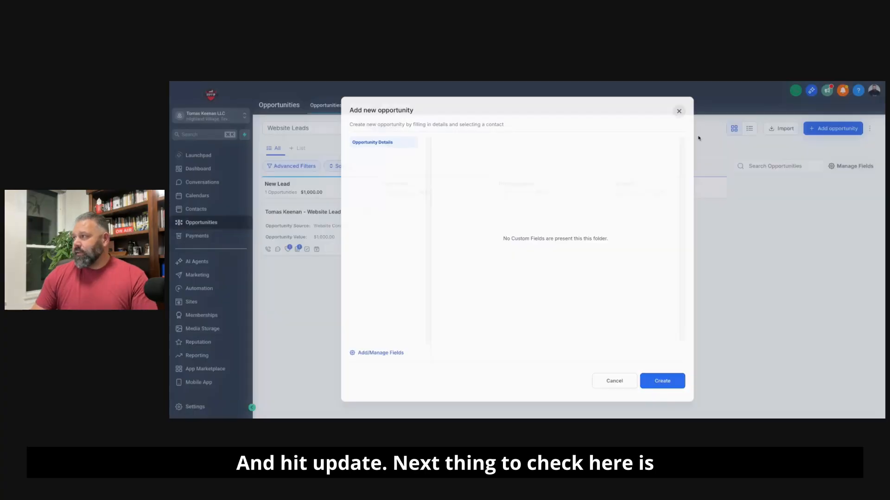
Step: Switch to Gmail, open the "We got your message" confirmation email in the Primary inbox and read its body
click(453, 83)
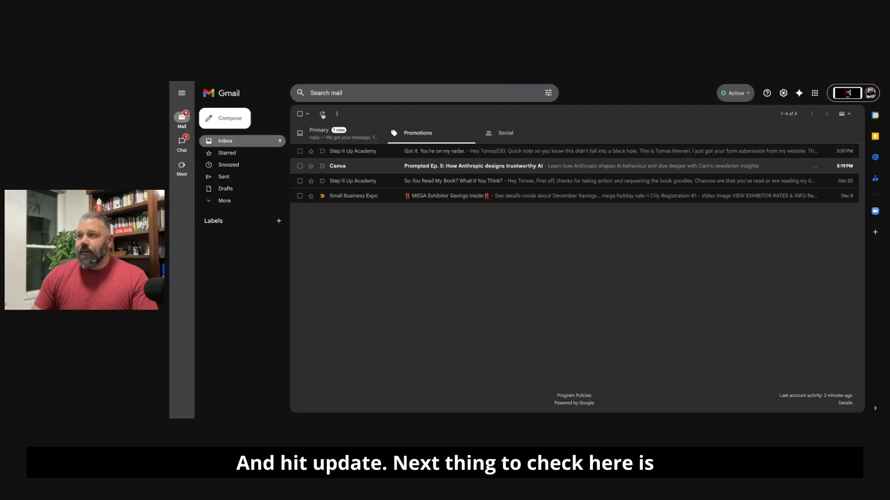
click(319, 134)
click(356, 156)
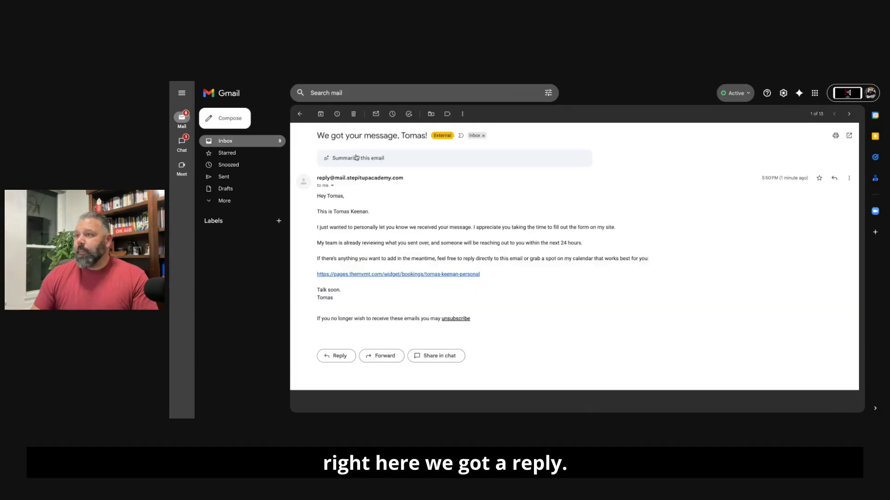
drag(317, 195, 514, 269)
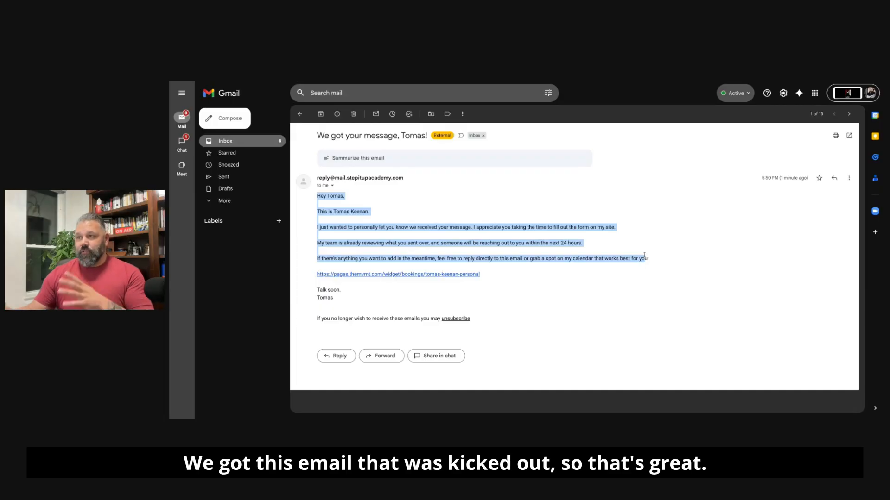
Step: Return to the inbox and check the Promotions and Primary categories for the internal team notification
click(299, 114)
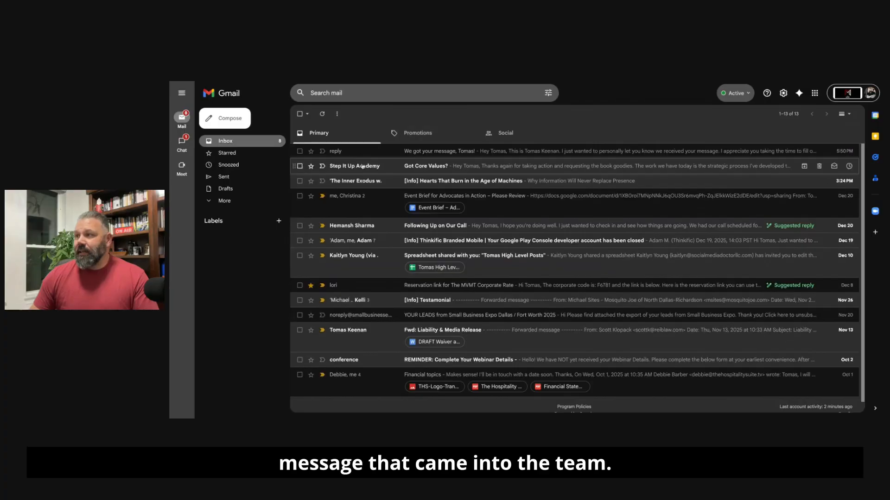
click(408, 133)
click(328, 133)
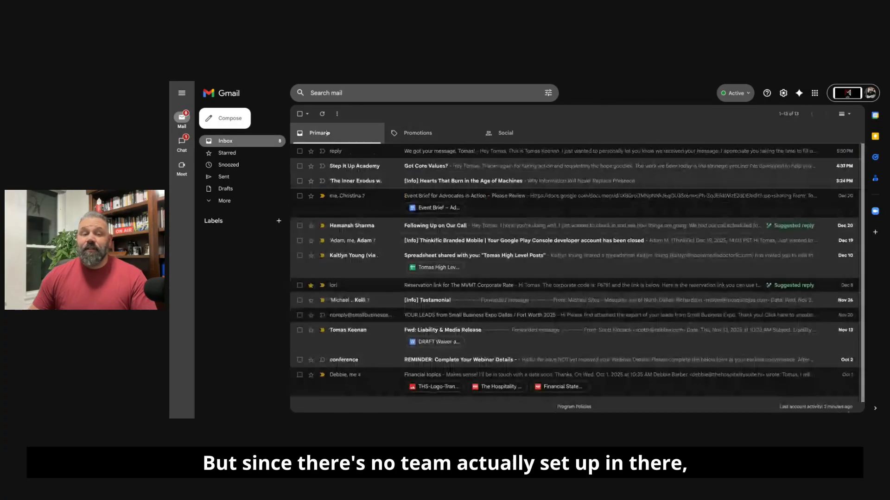